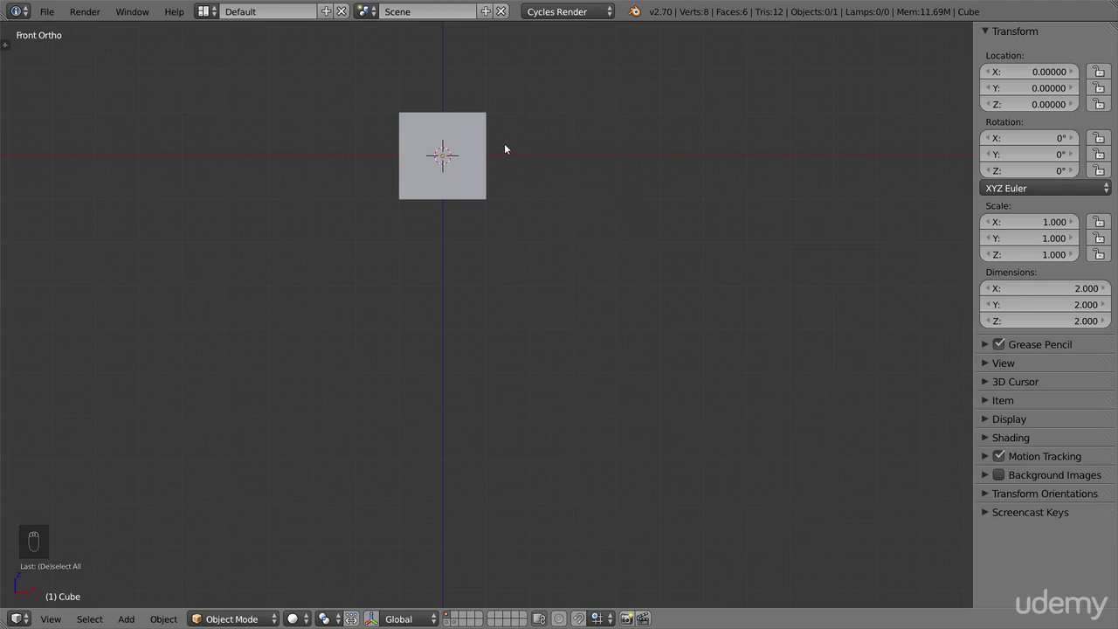
Step: Select the cube and try sliding its X and Z location fields, leaving every value at 0
right_click(480, 148)
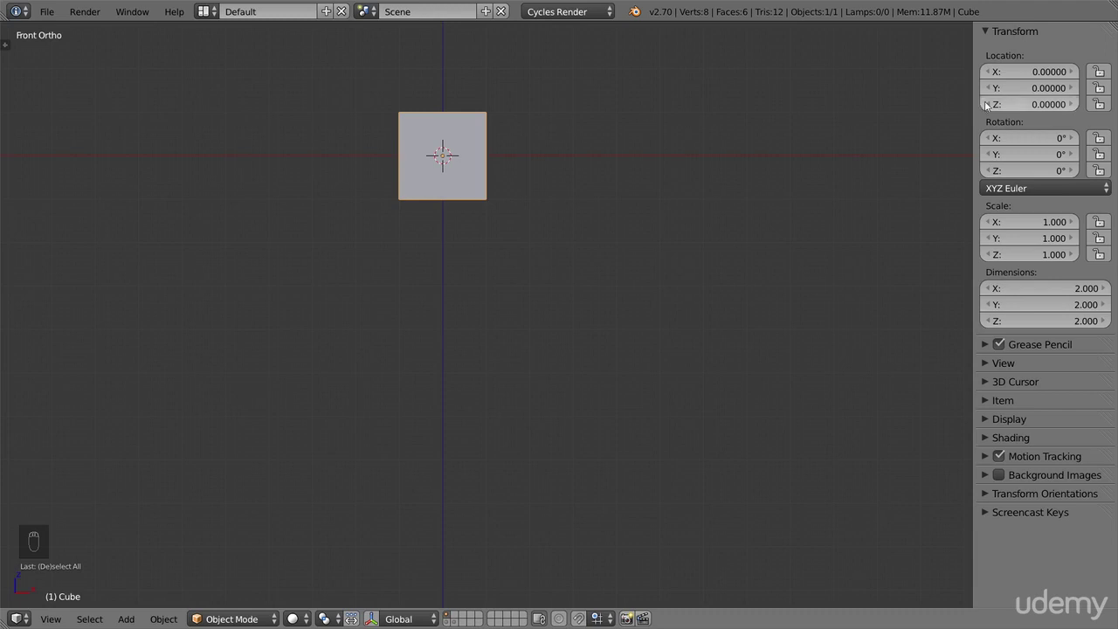
mouse_move(1031, 71)
left_mouse_down()
mouse_move(1106, 72)
mouse_move(993, 72)
mouse_move(1070, 72)
mouse_move(1019, 78)
left_mouse_up()
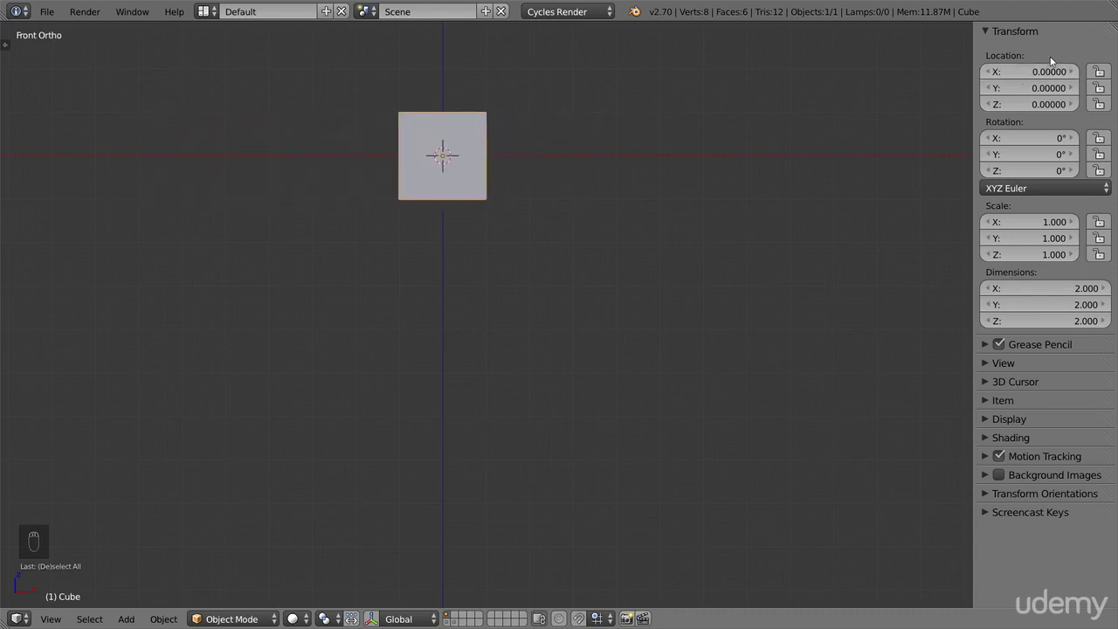
left_click_drag(1048, 104, 1023, 106)
right_click(1011, 87)
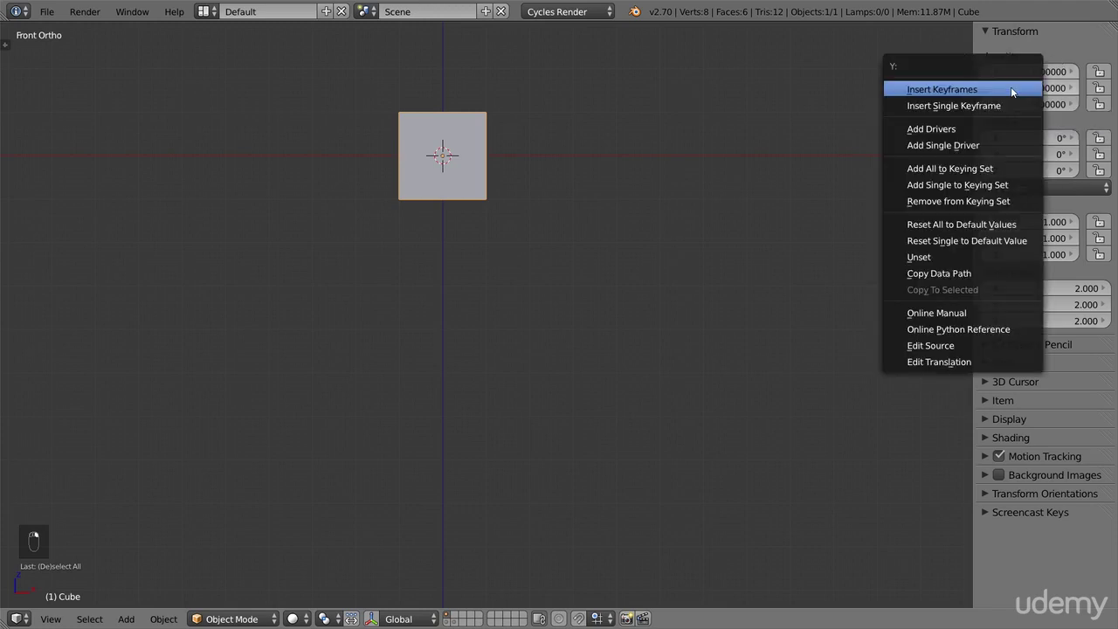
left_click(955, 129)
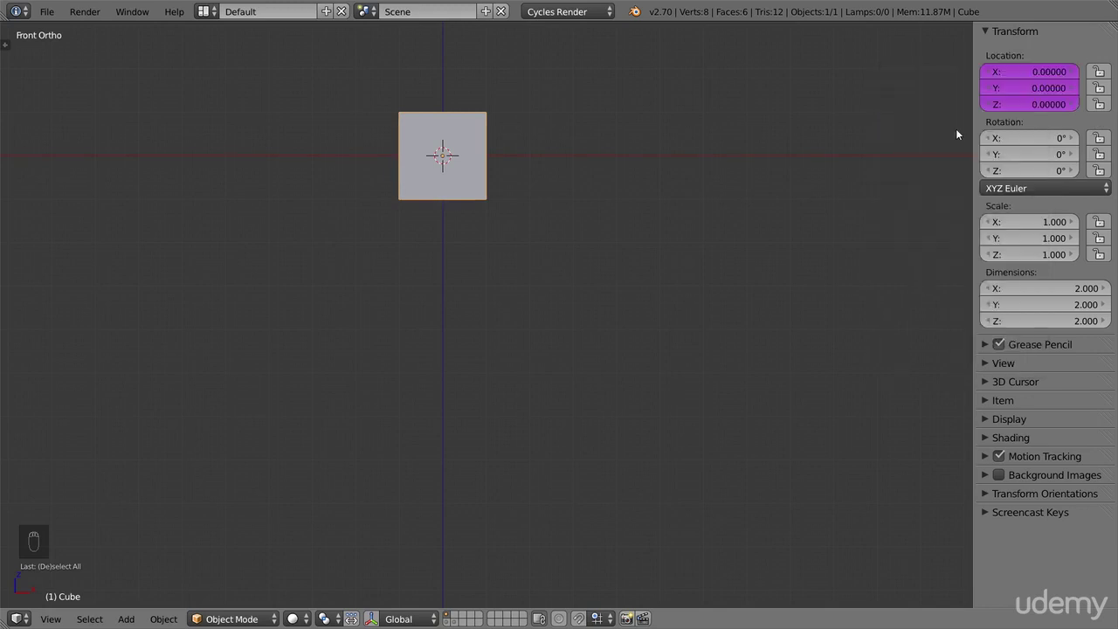
right_click(1018, 88)
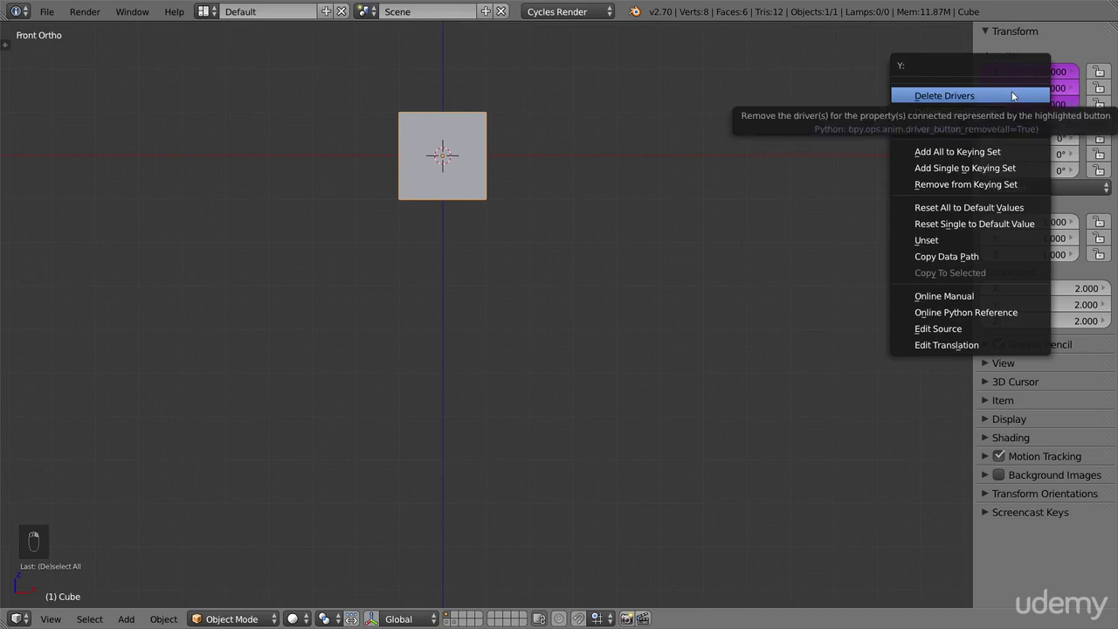
left_click(1013, 96)
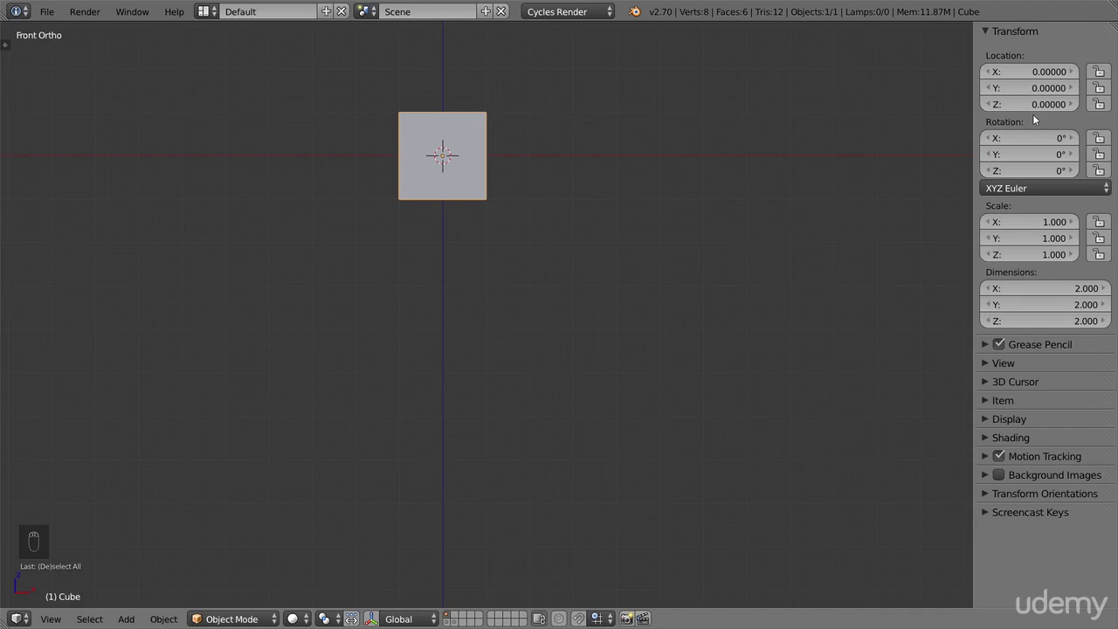
Step: Add a single driver to the cube's Location Z, then check that X still slides but Z stays at 0
right_click(1024, 106)
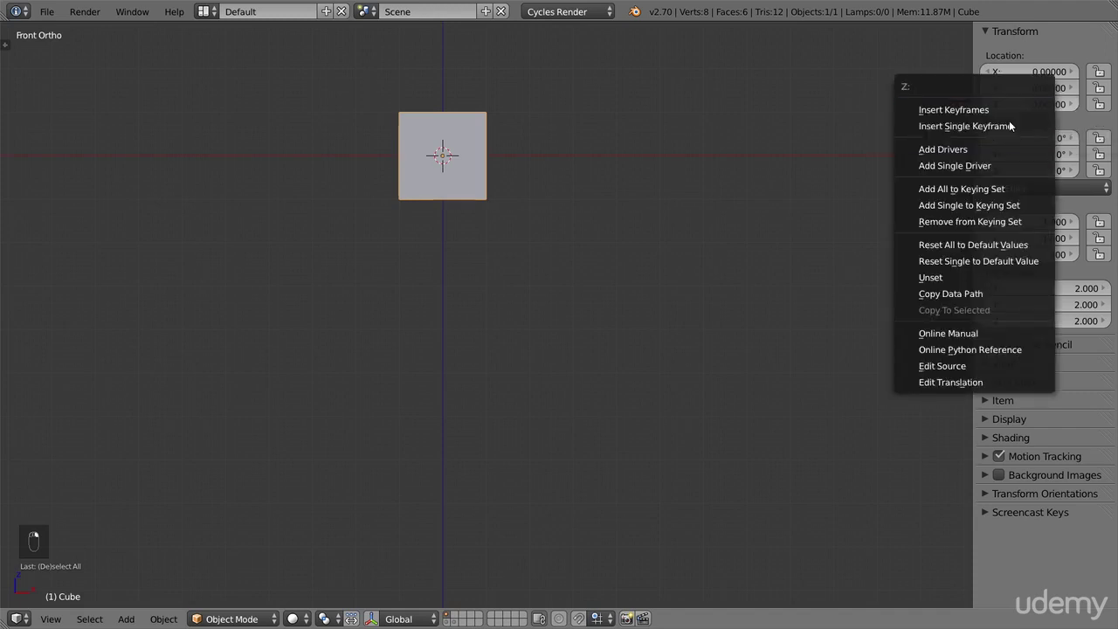
left_click(960, 166)
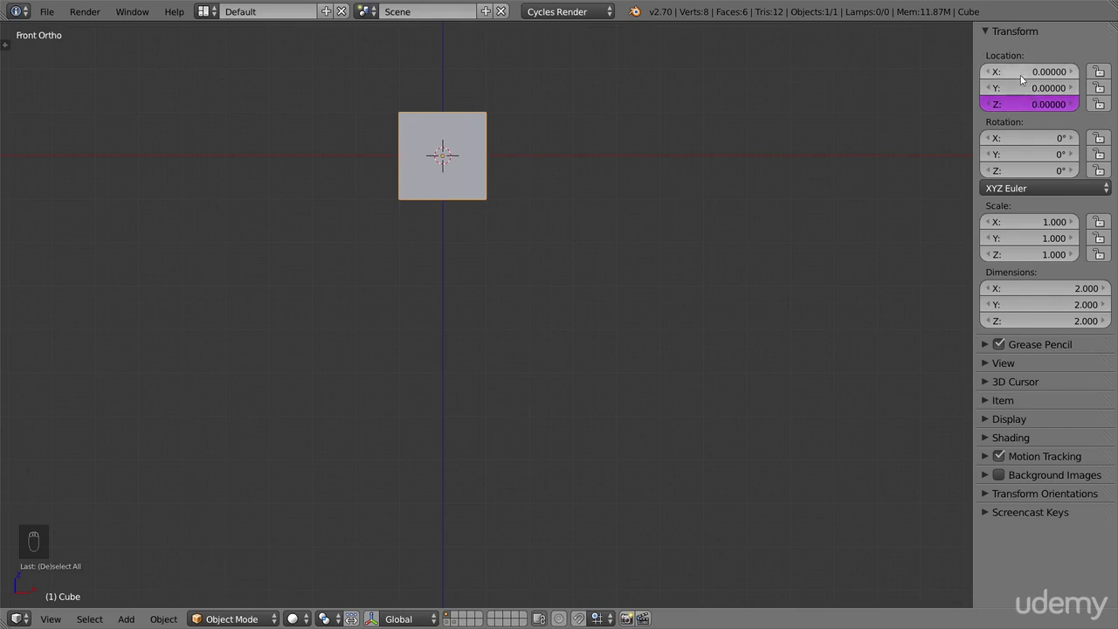
mouse_move(1021, 79)
left_mouse_down()
mouse_move(1083, 79)
mouse_move(897, 79)
mouse_move(1067, 78)
mouse_move(1019, 78)
mouse_move(1019, 89)
left_mouse_up()
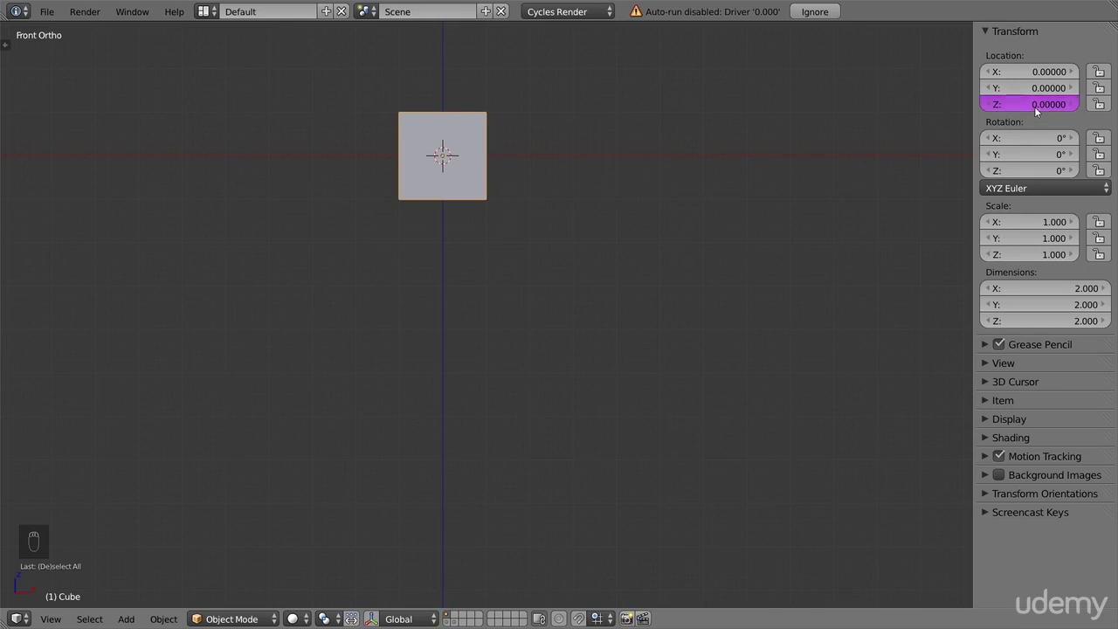
mouse_move(1035, 105)
left_mouse_down()
mouse_move(1011, 105)
mouse_move(1115, 105)
mouse_move(1034, 104)
left_mouse_up()
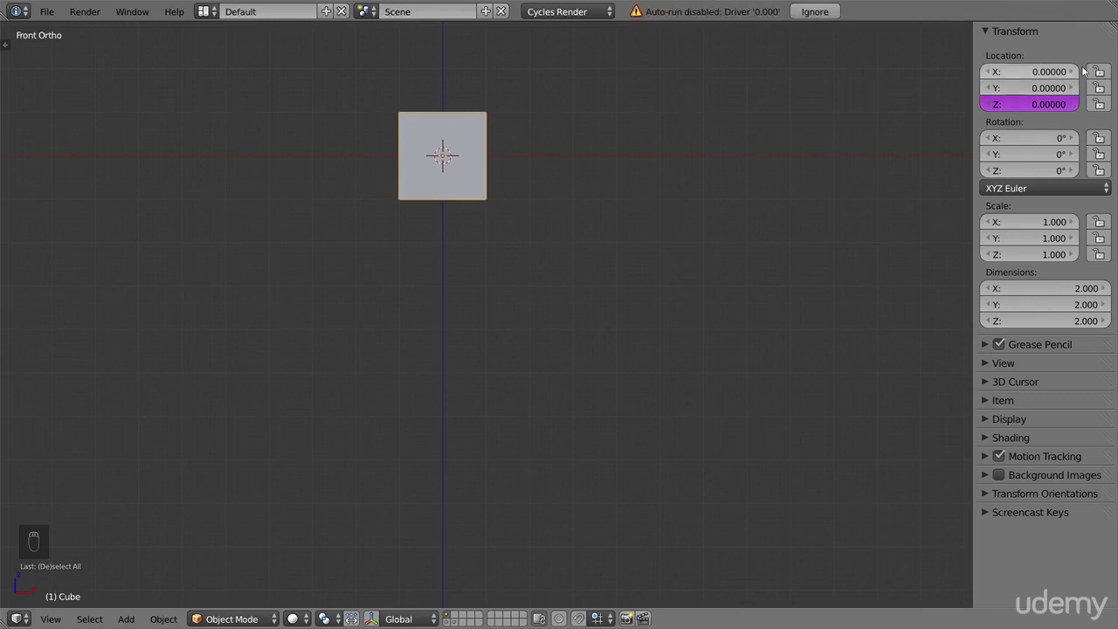
Step: Split the view in half, make the right area a Graph Editor in Drivers mode, and select Z Location
left_click_drag(1108, 28, 1015, 79)
left_click_drag(912, 78, 629, 388)
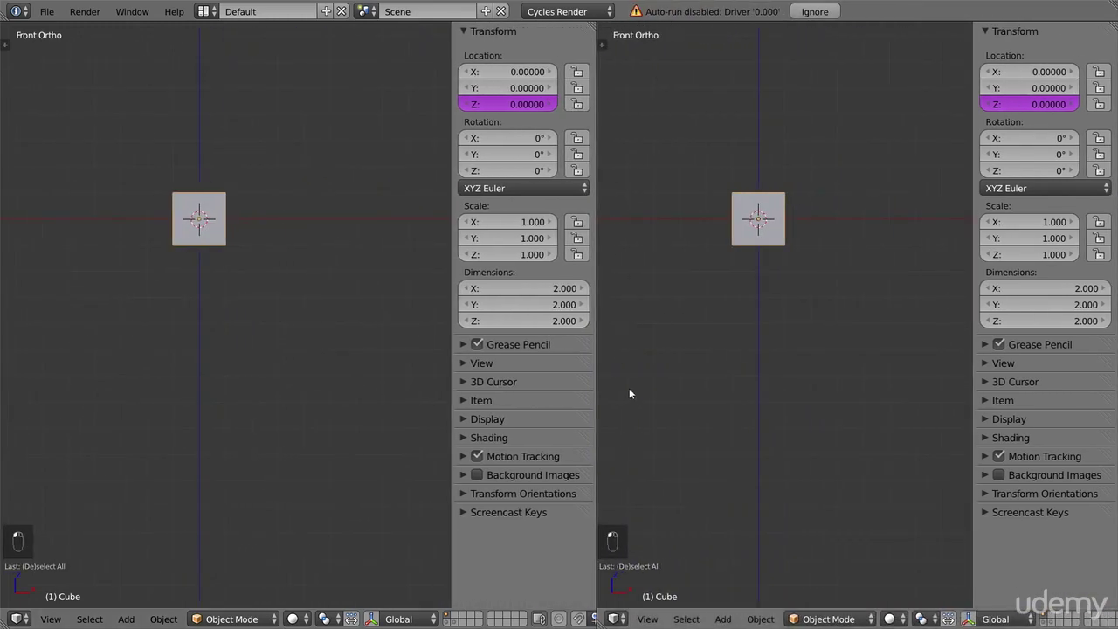
left_click(614, 618)
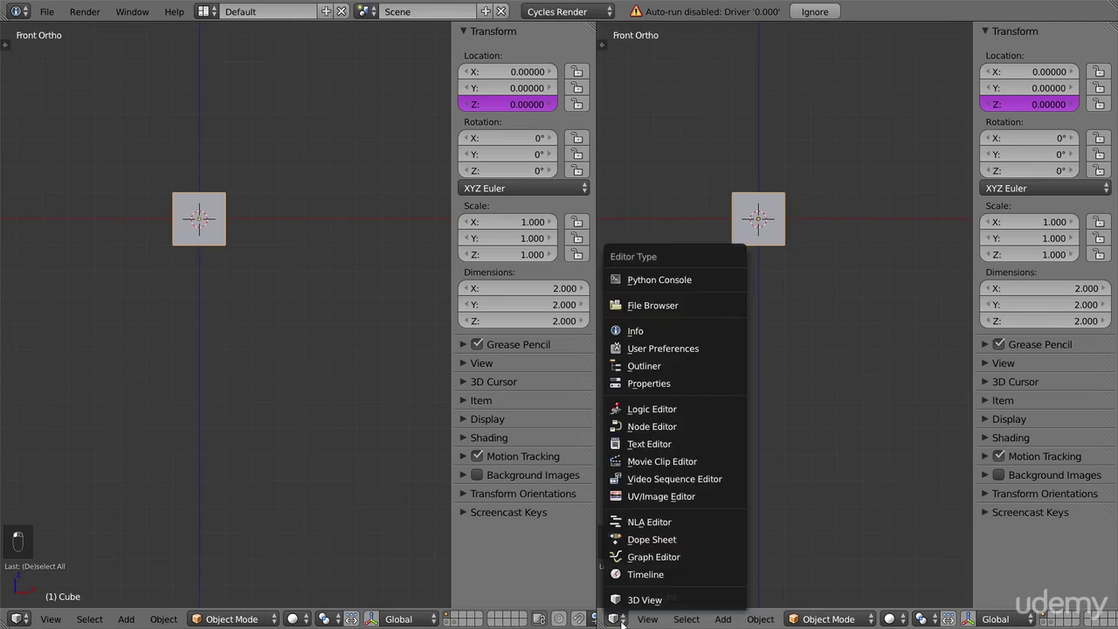
left_click(644, 558)
left_click(865, 620)
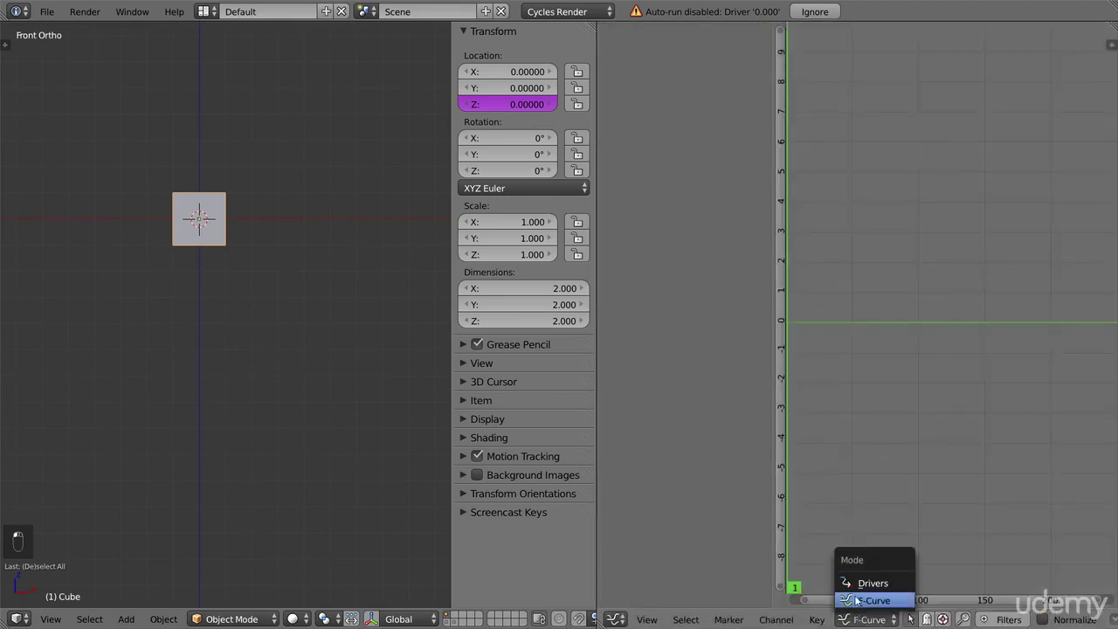
left_click(855, 583)
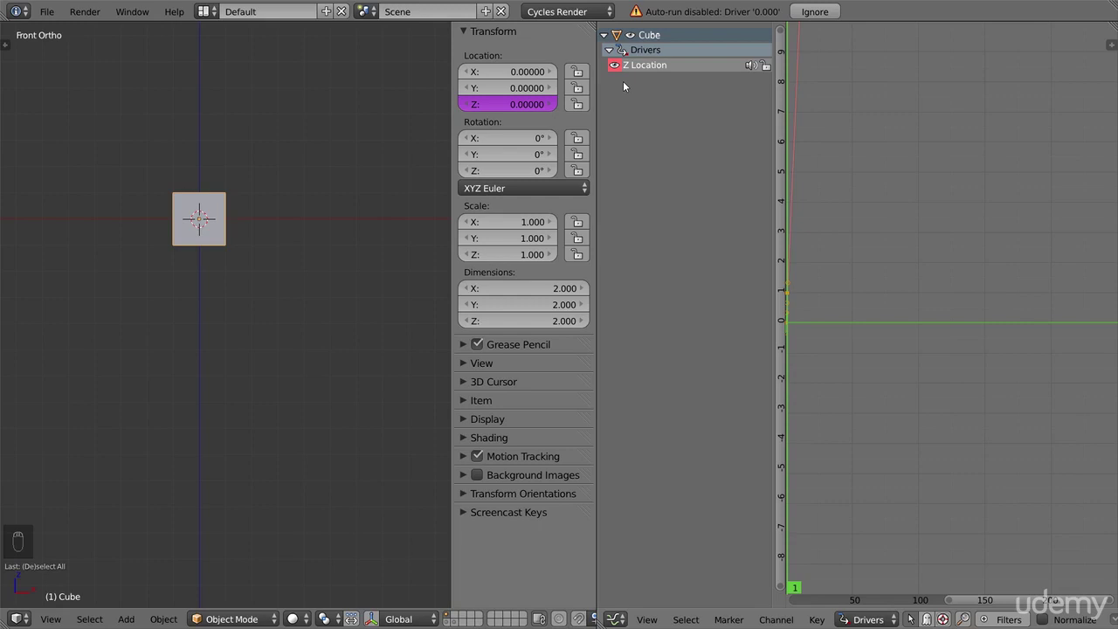
left_click(643, 66)
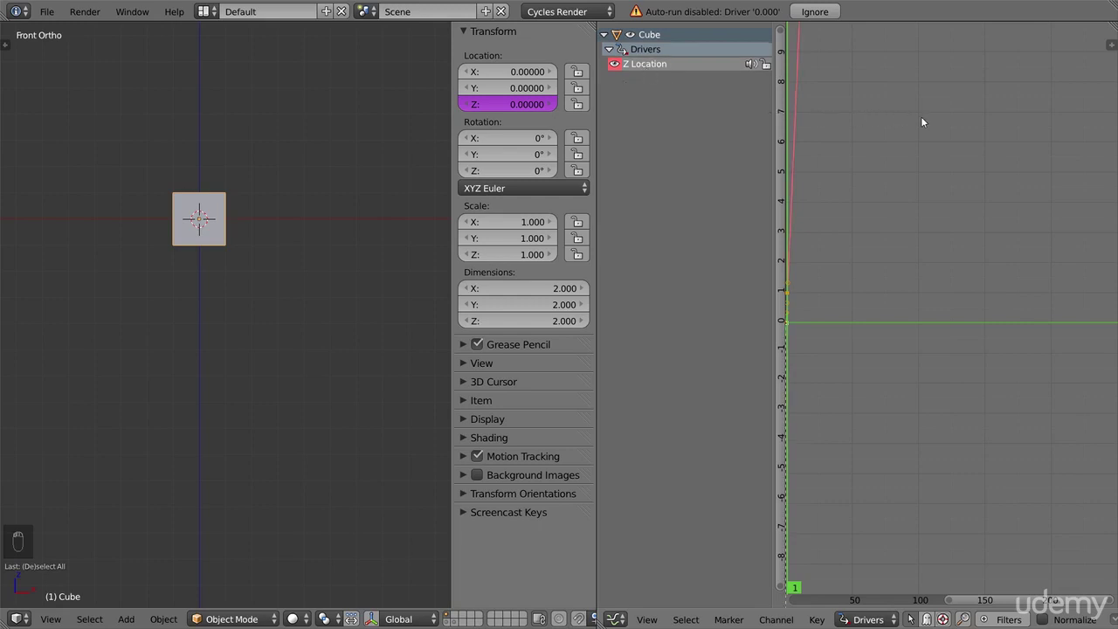
Step: Show and widen the Graph Editor sidebar, keeping the Z Location driver type as Scripted Expression
key("n")
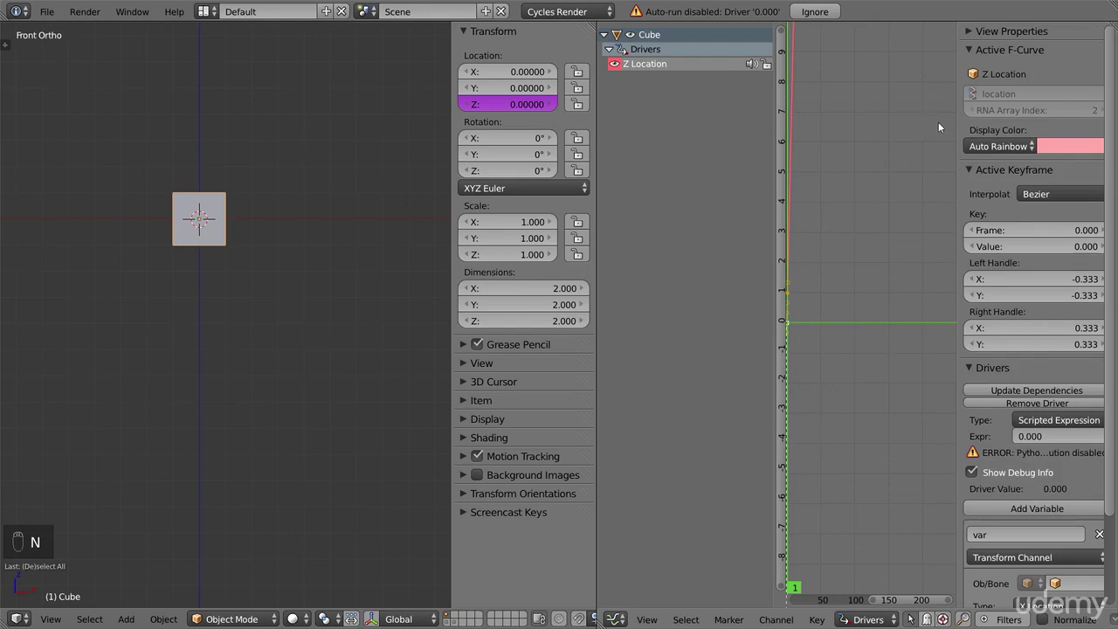
left_click_drag(958, 123, 893, 124)
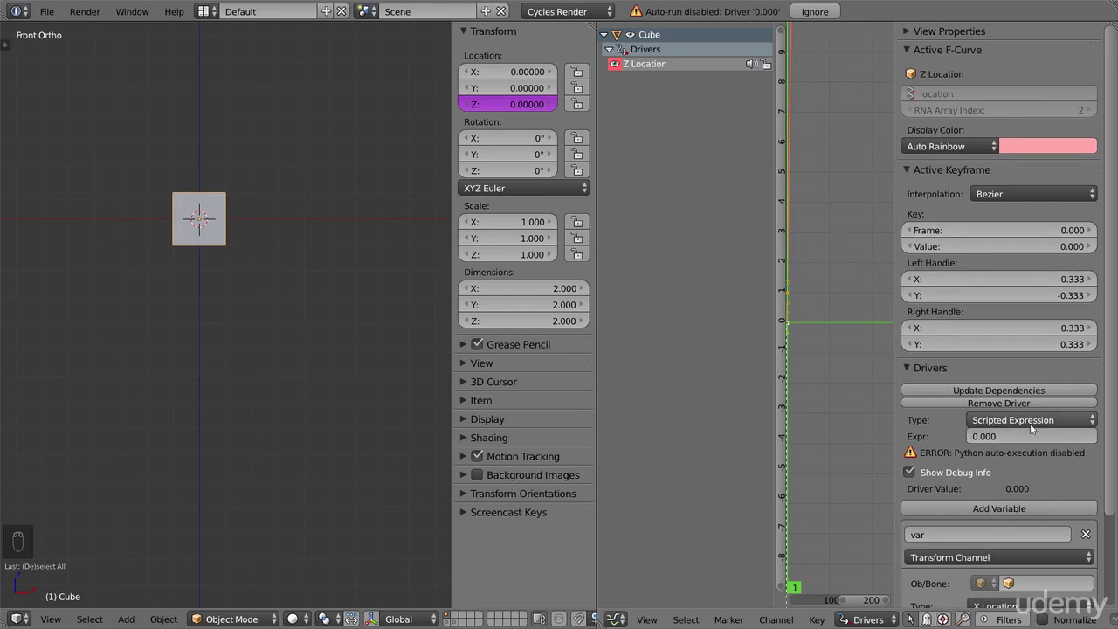
left_click(981, 422)
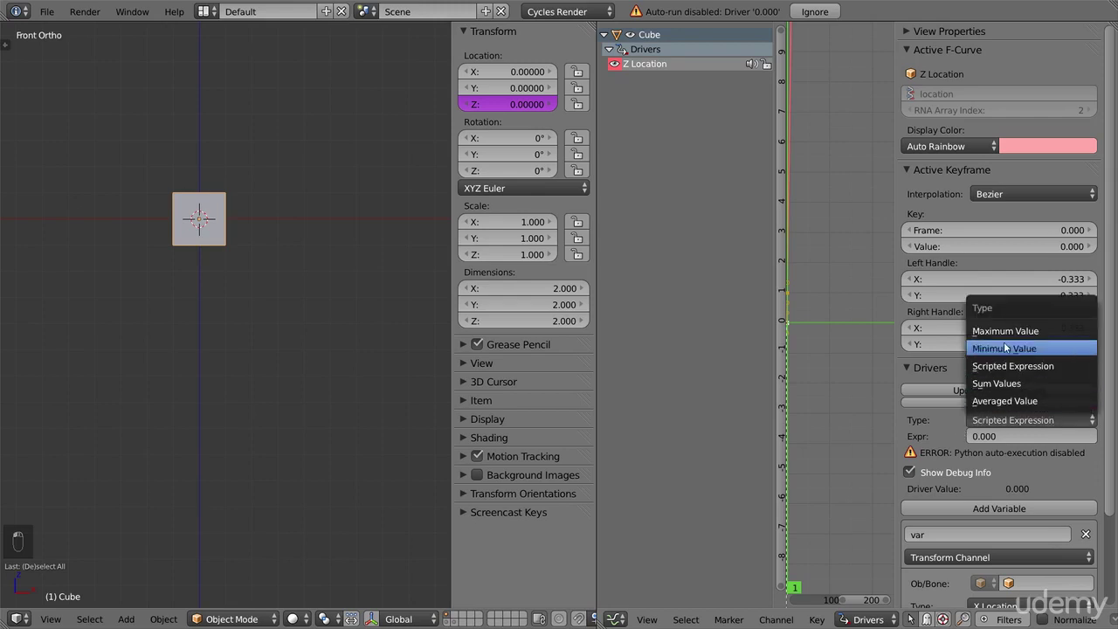
left_click(956, 419)
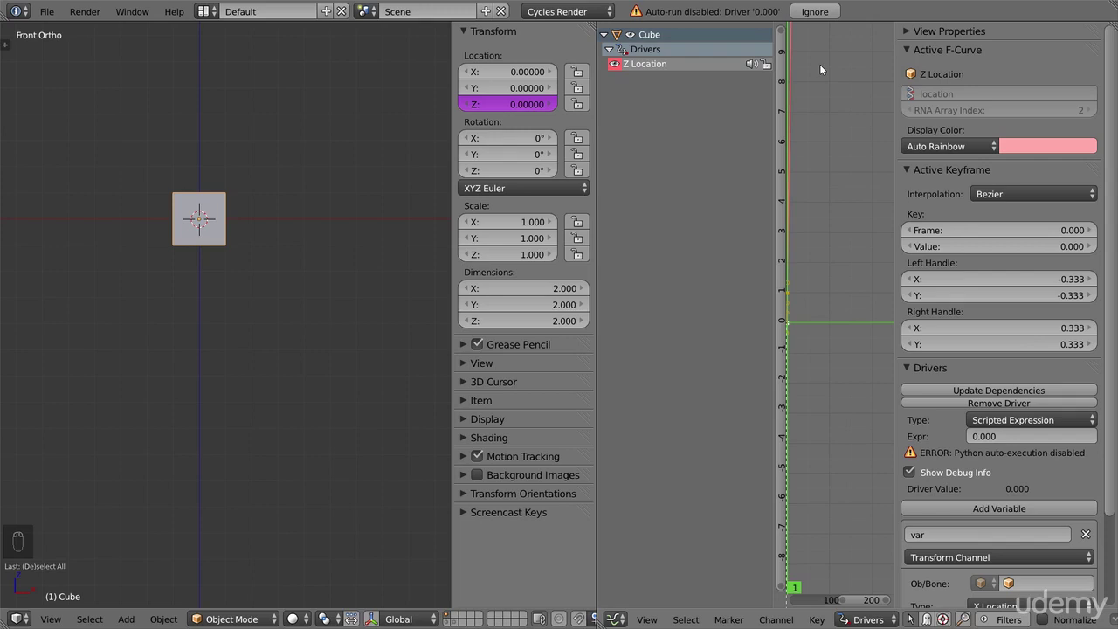
Step: Save the file as untitled.blend and reload it as trusted to clear the Python auto-execution error
key("ctrl+s")
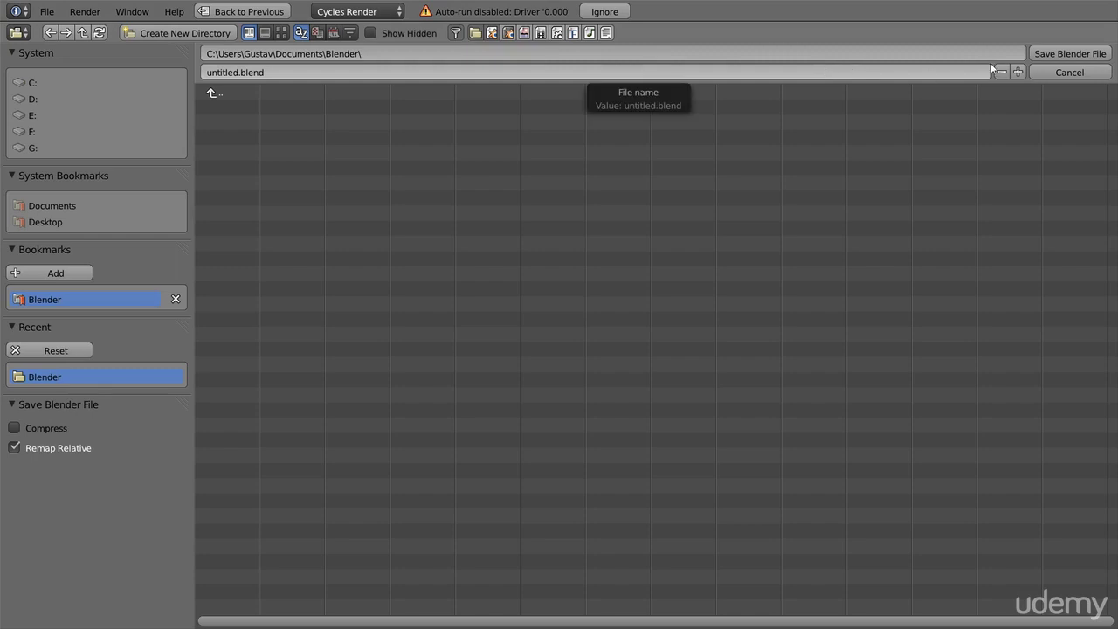
left_click(1058, 54)
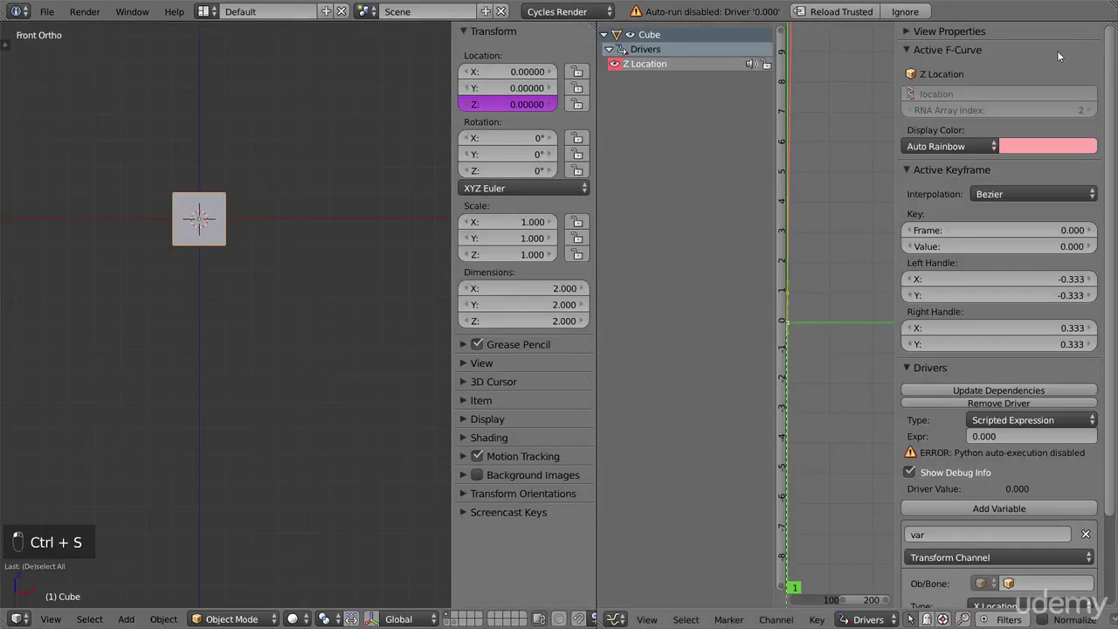
left_click(844, 12)
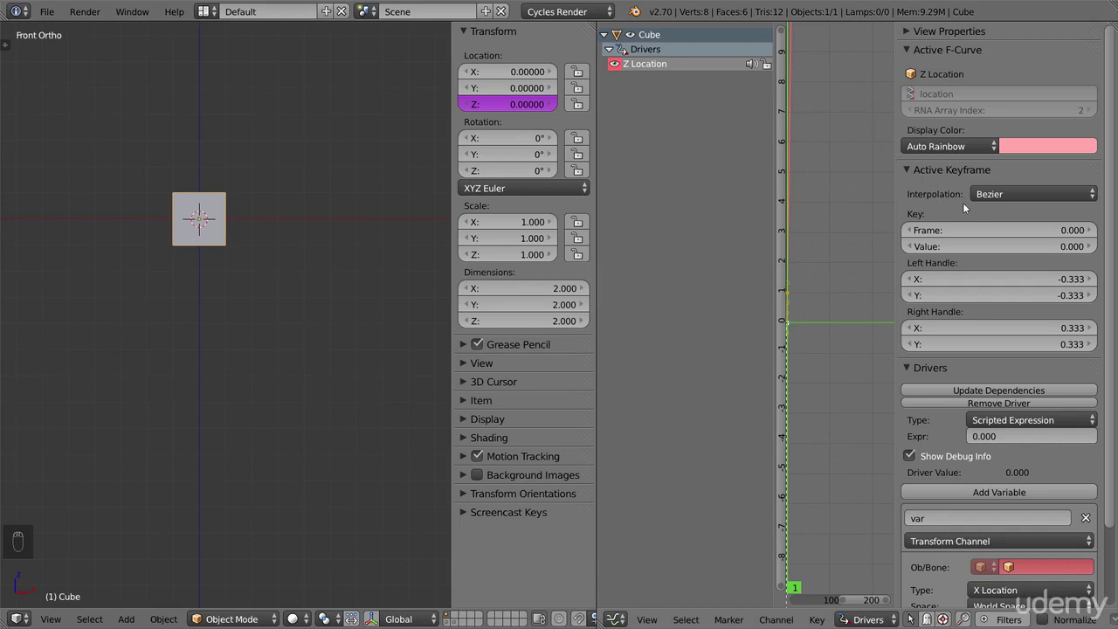
scroll(962, 203, "down", 3)
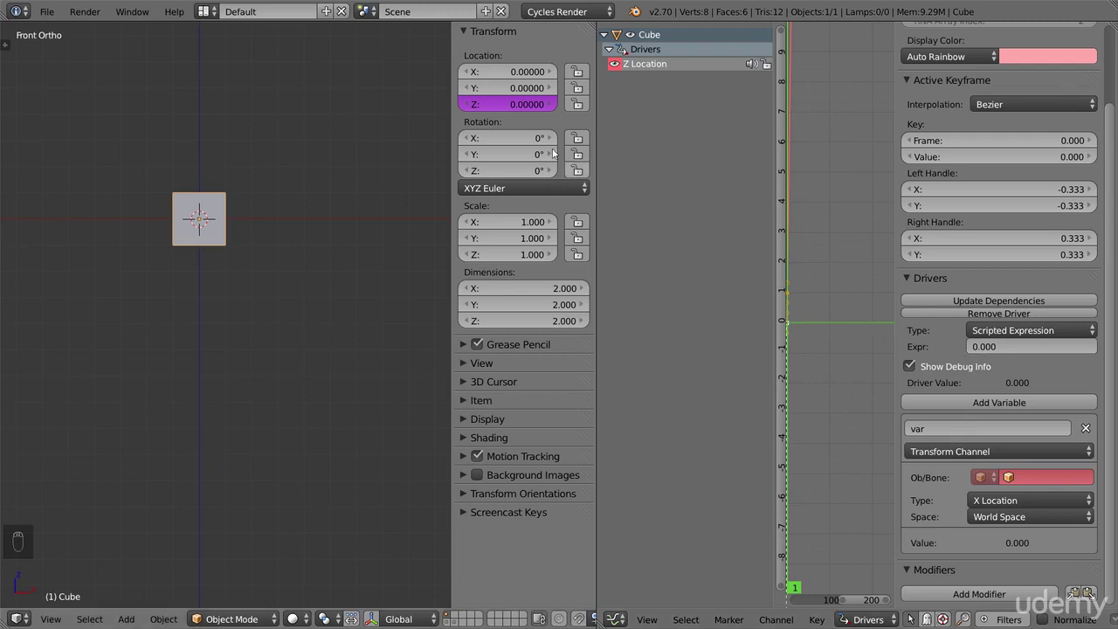
mouse_move(513, 106)
left_mouse_down()
mouse_move(454, 105)
mouse_move(515, 108)
left_mouse_up()
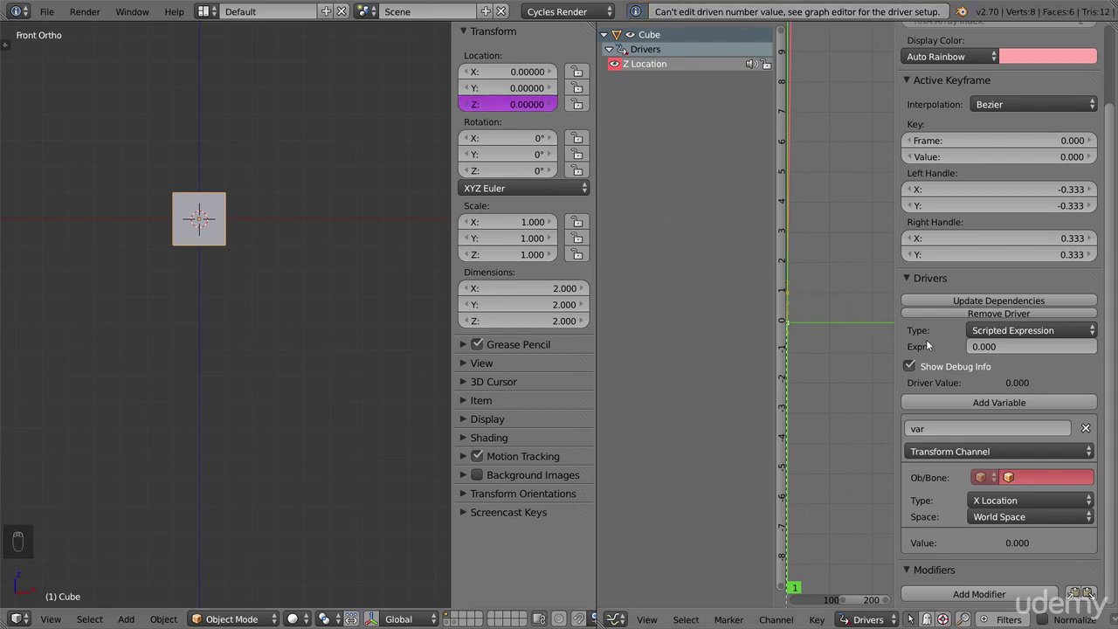
Step: Set the driver's scripted expression to 5
left_click(984, 347)
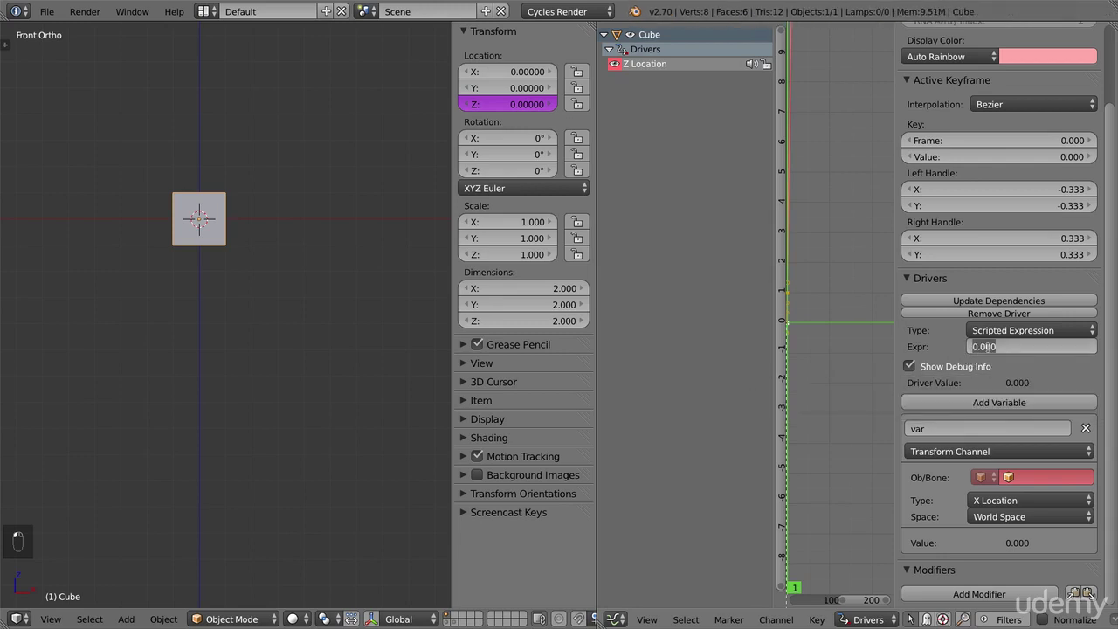
type("5")
key("Return")
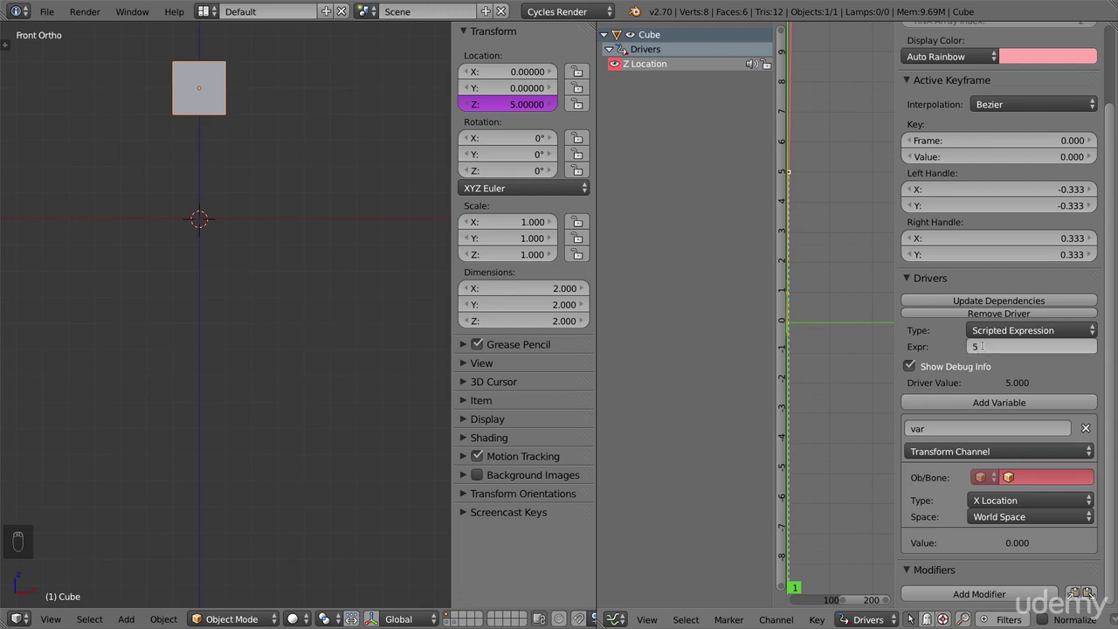
Step: Change the expression to 1+2, then extend it to 1+2*3 so the cube sits at Z 7
left_click(982, 347)
type("1+2")
key("Return")
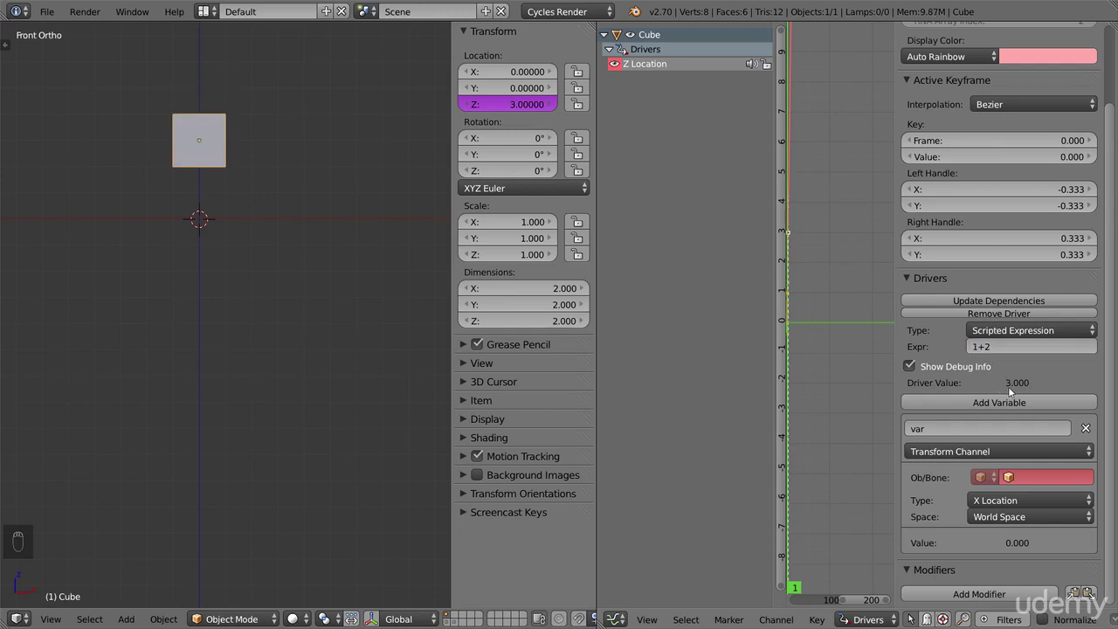
left_click(1002, 347)
type("*3")
key("Return")
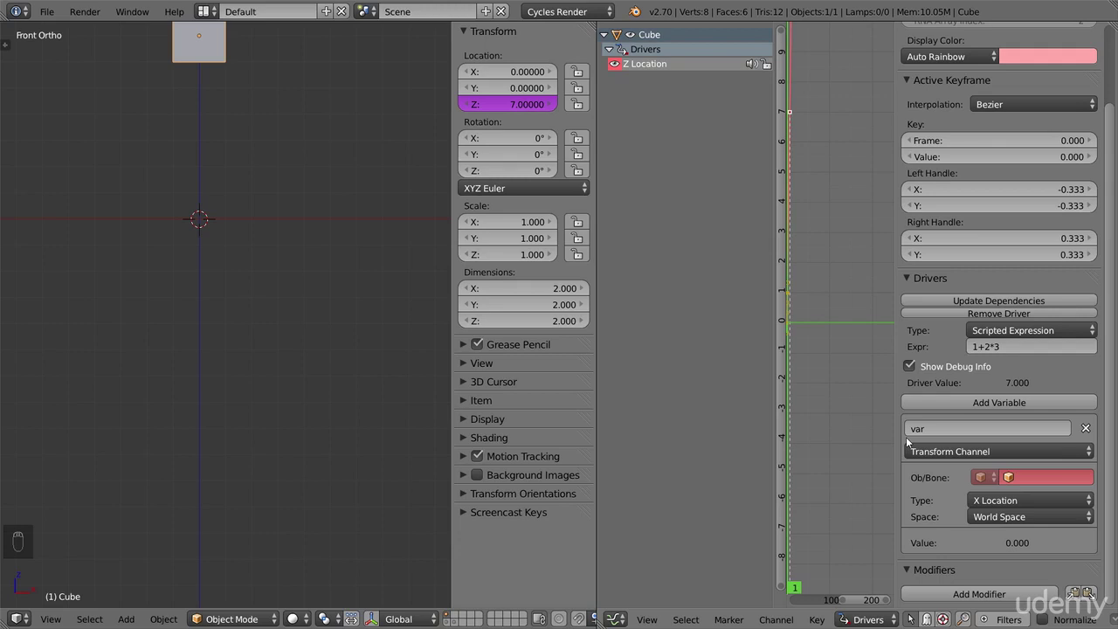
Step: Show the Sphere's layer and point the driver variable at the Sphere's Z Location
left_click(500, 615, "shift")
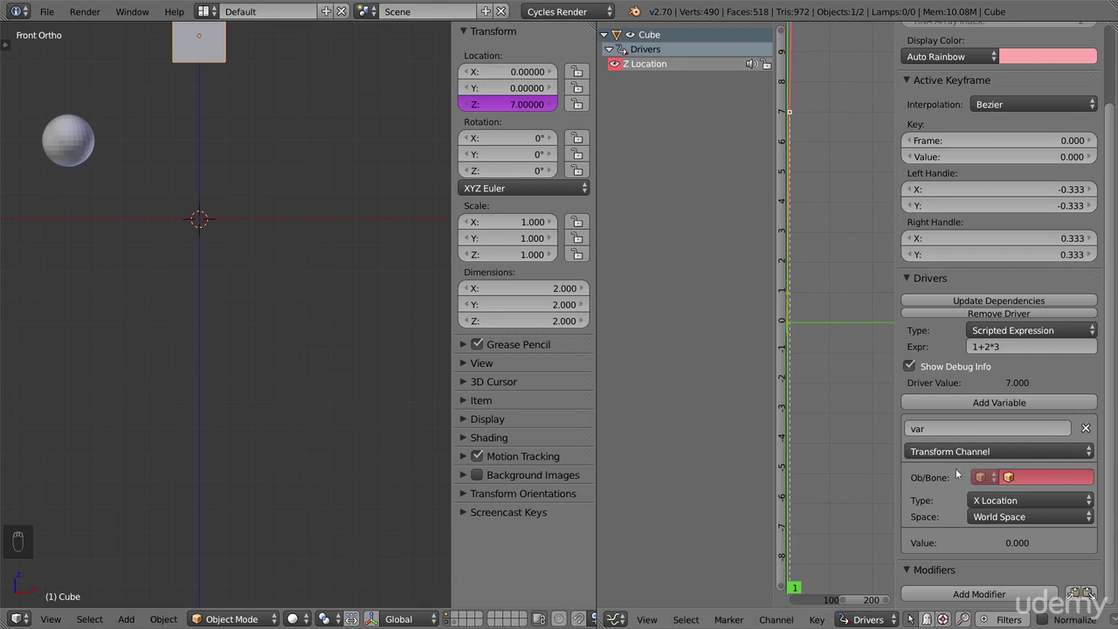
left_click(1021, 476)
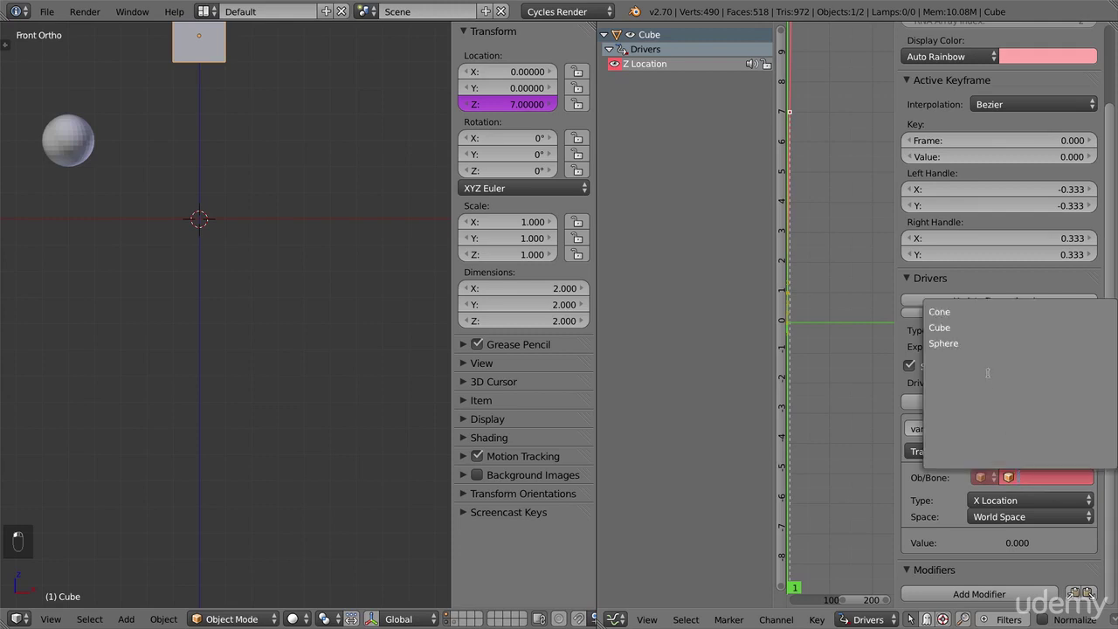
left_click(986, 346)
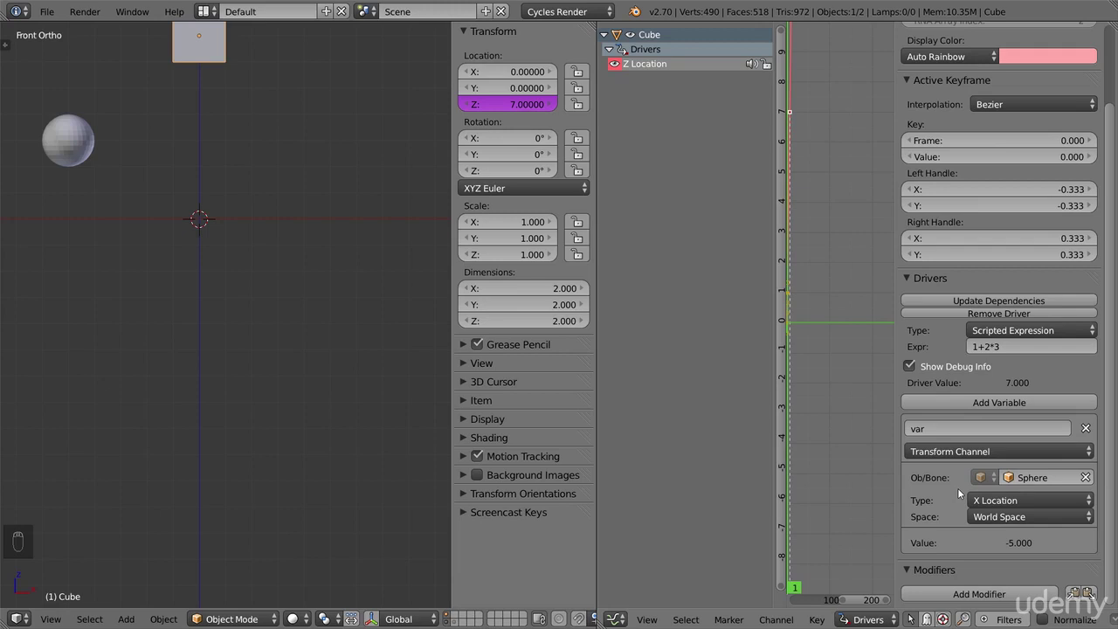
left_click(986, 499)
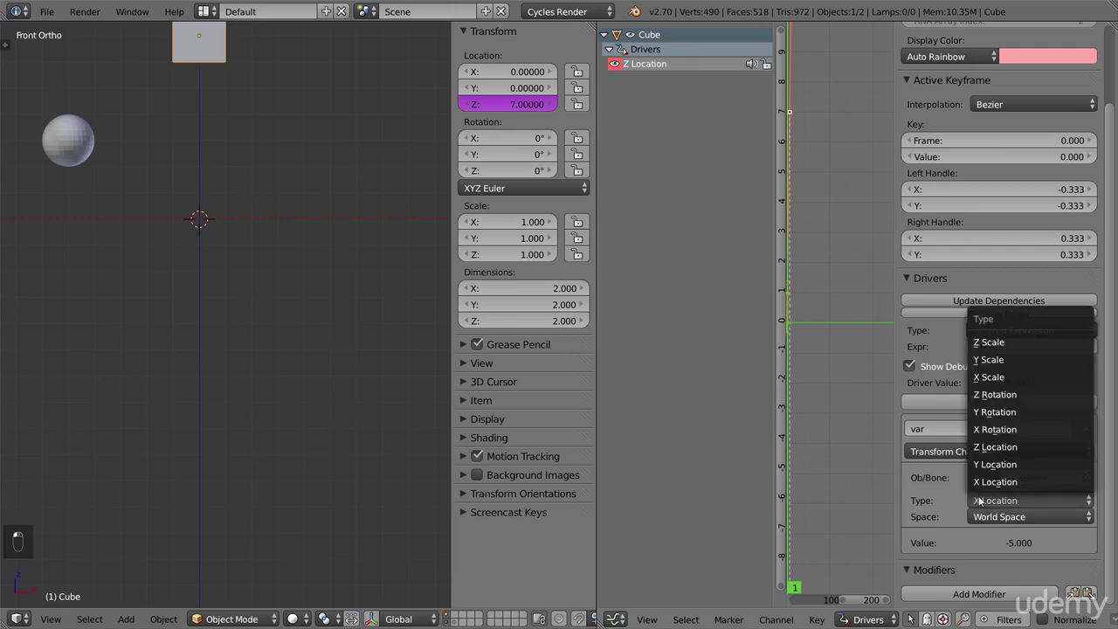
left_click(988, 447)
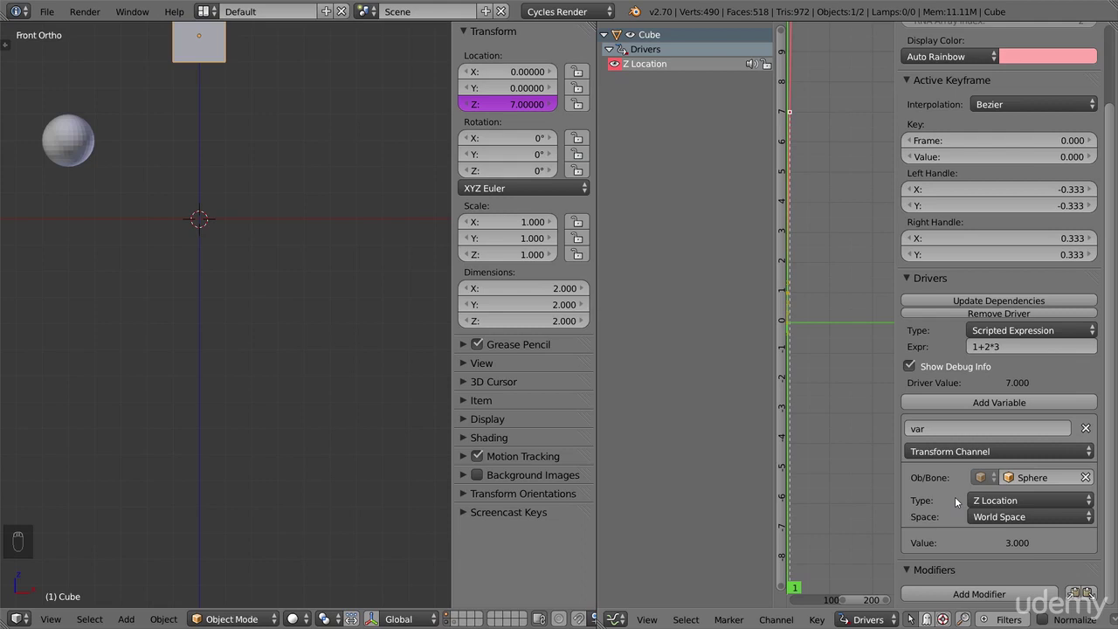
Step: Set the driver expression to var, moving the cube to the Sphere's Z of 3
left_click(1002, 348)
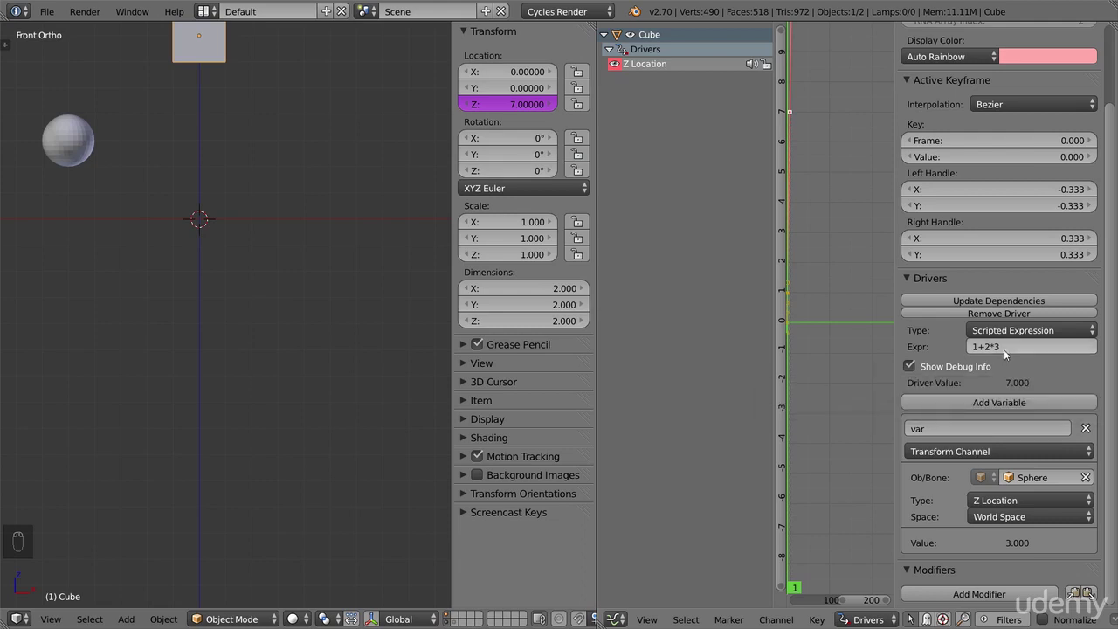
type("var")
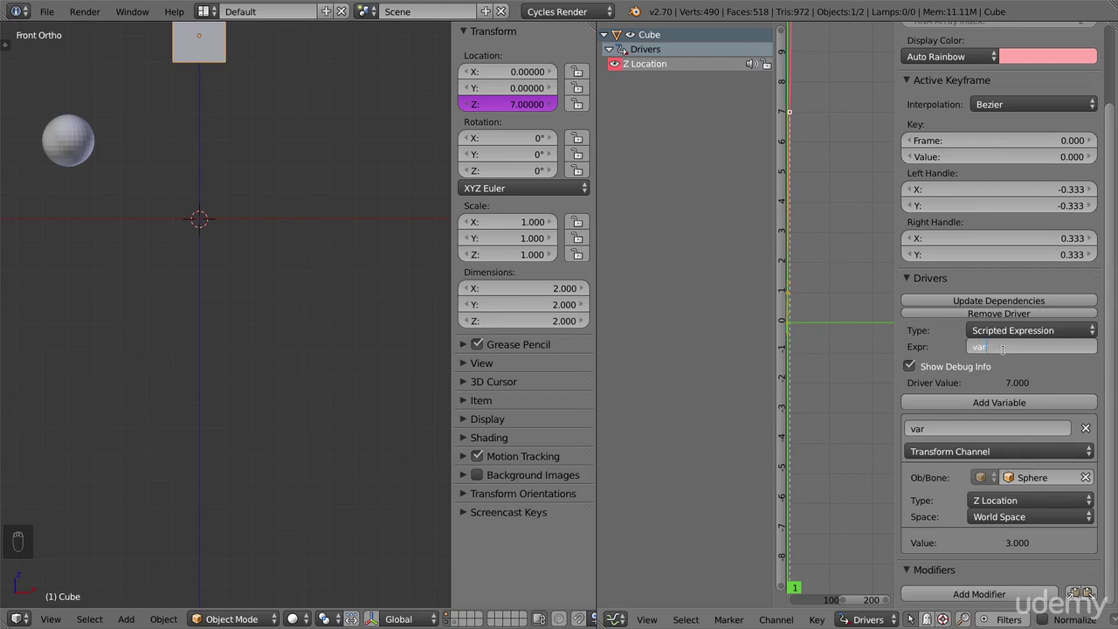
key("Return")
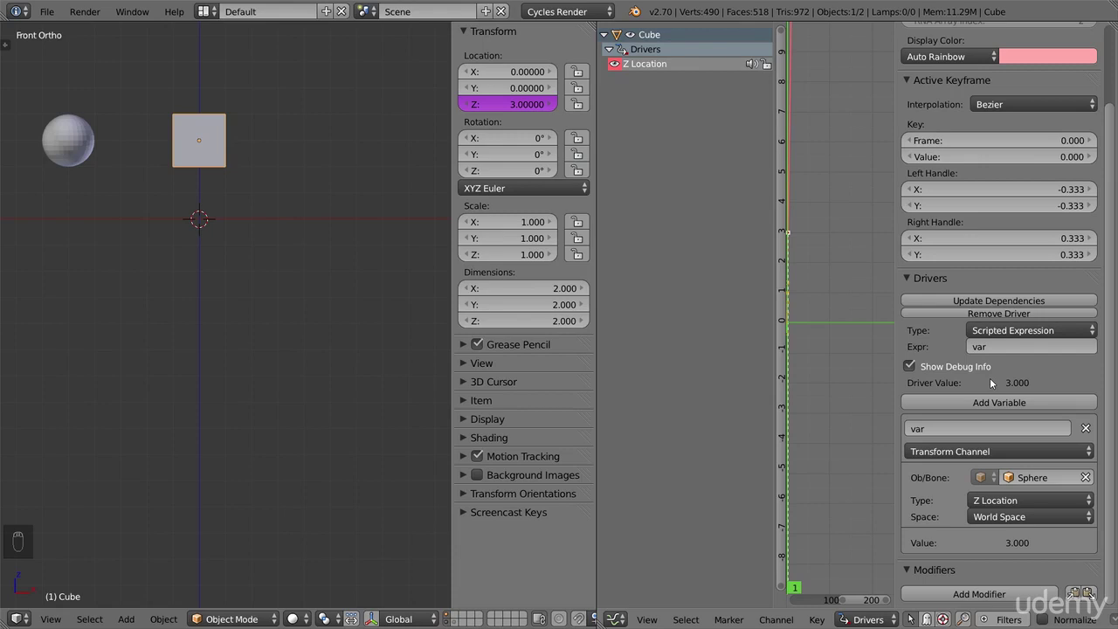
right_click(83, 155)
key("g")
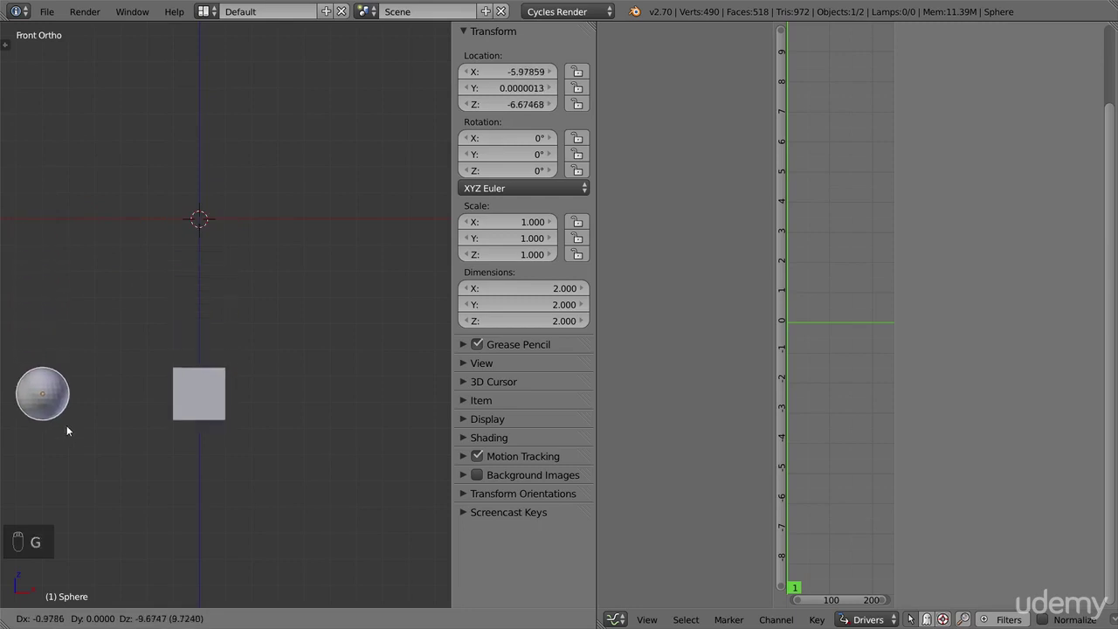
right_click(114, 99)
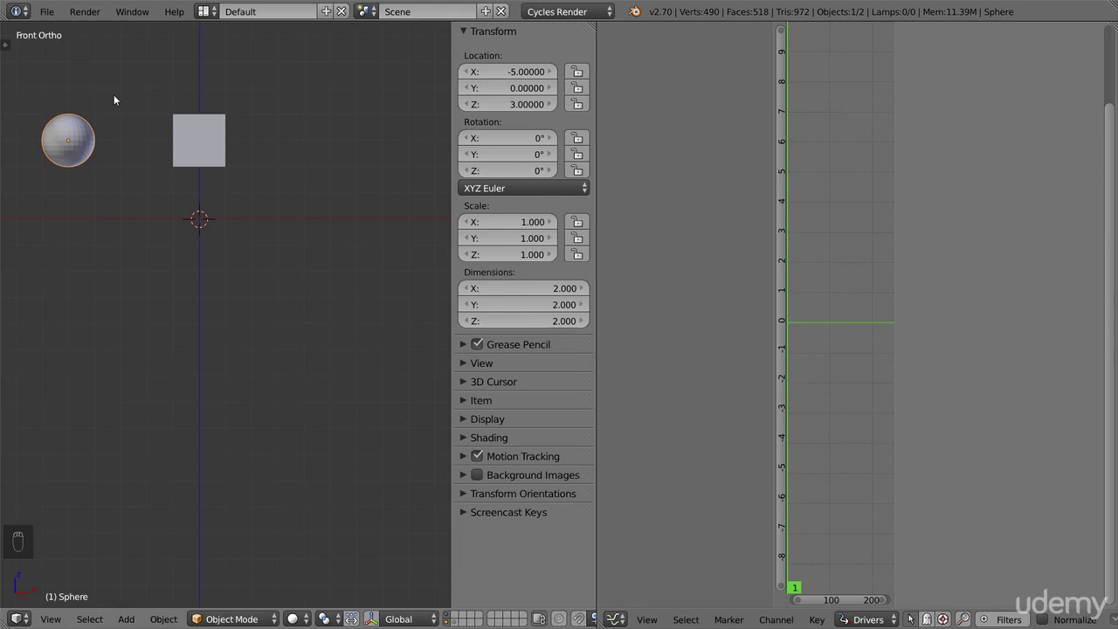
Step: Switch the Cube's driver variable to read the Sphere's X Location, dropping the Cube to Z -5
right_click(180, 128)
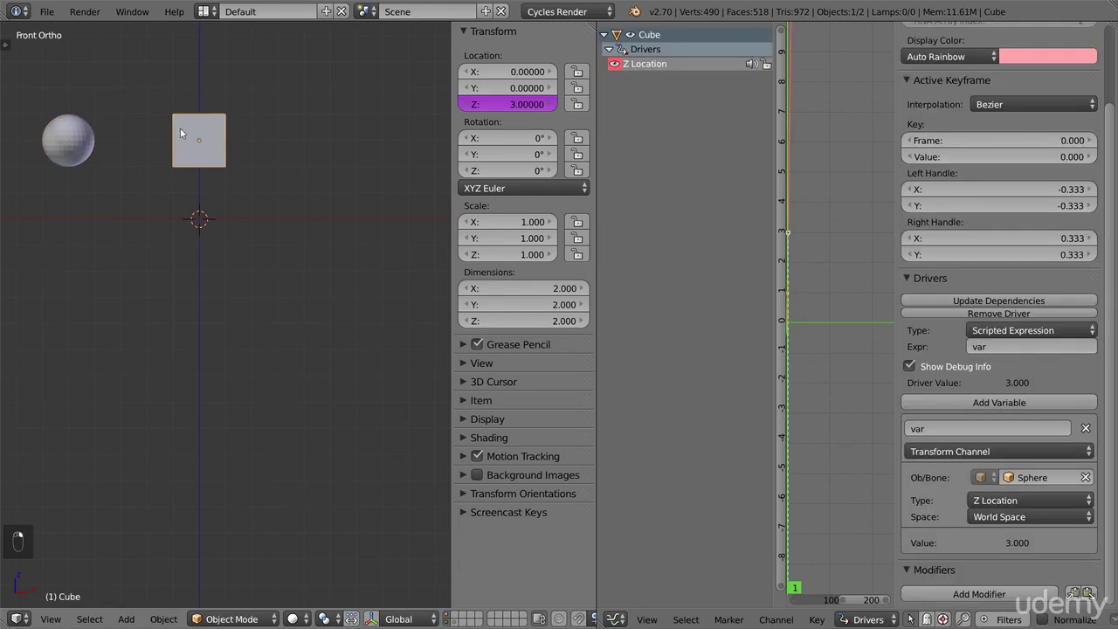
left_click(1043, 500)
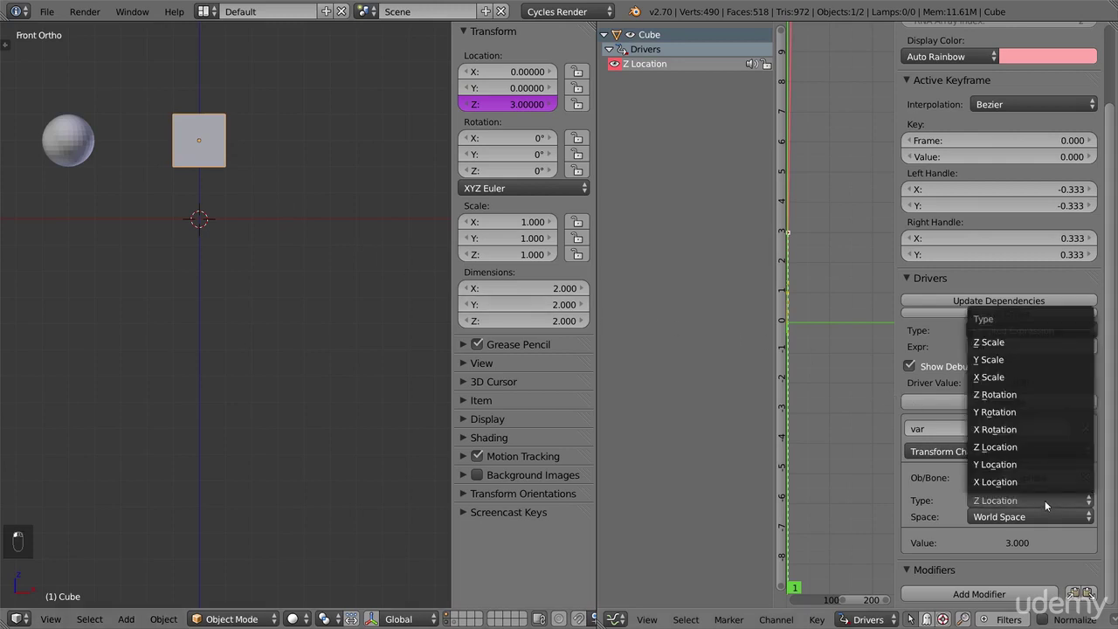
left_click(1038, 485)
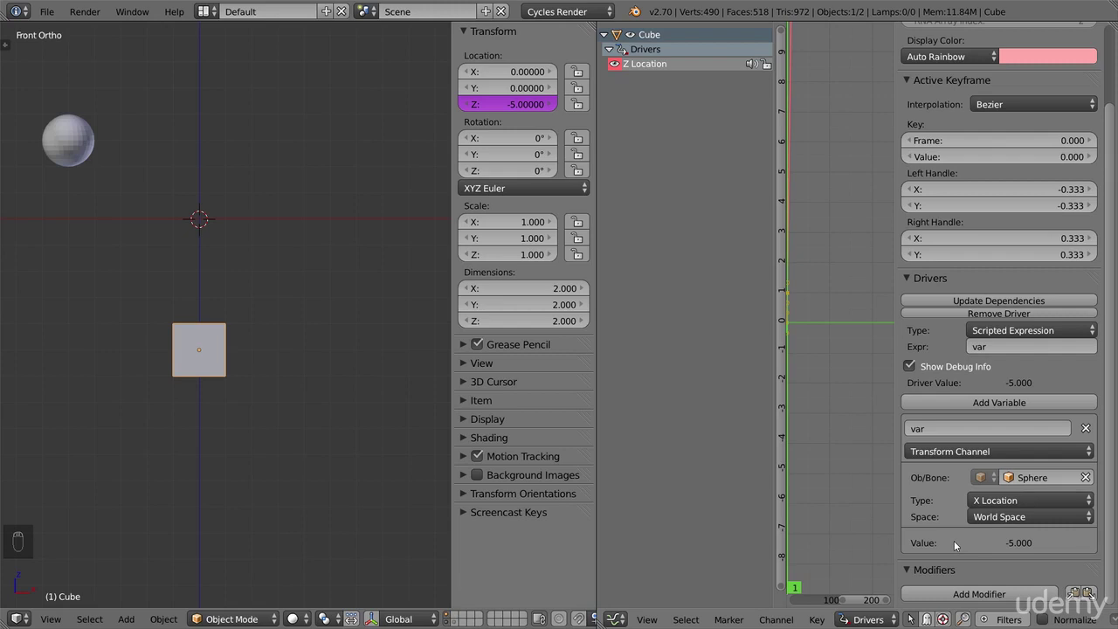
Step: Grab the Sphere to watch the Cube follow, then cancel the move
right_click(78, 159)
key("g")
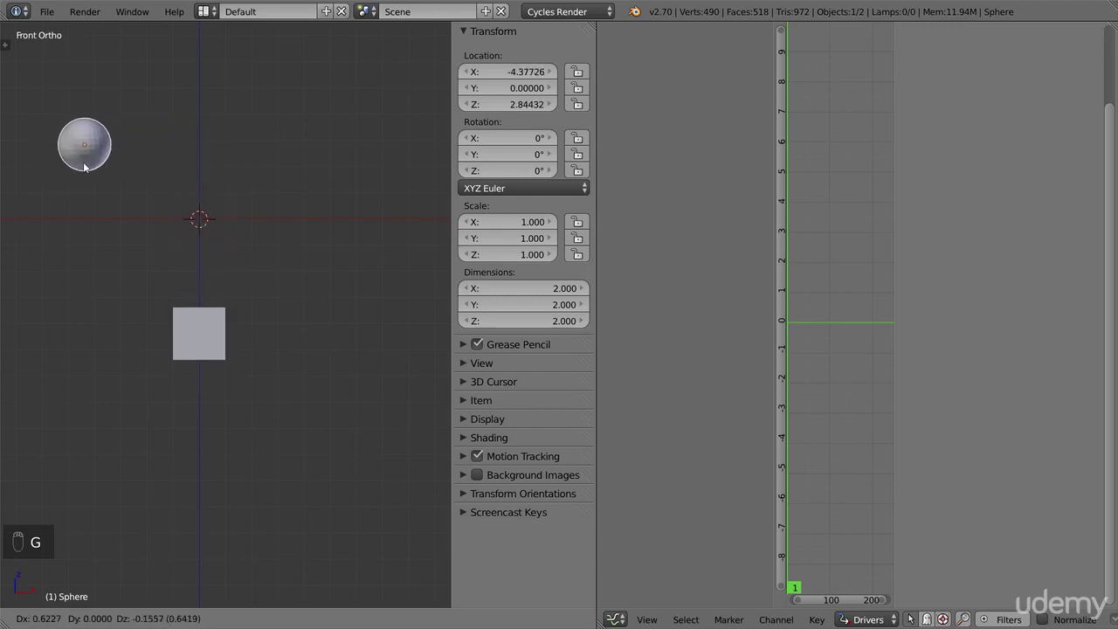
right_click(73, 164)
Step: With the Cube selected, change its driver expression to var*2
right_click(194, 330)
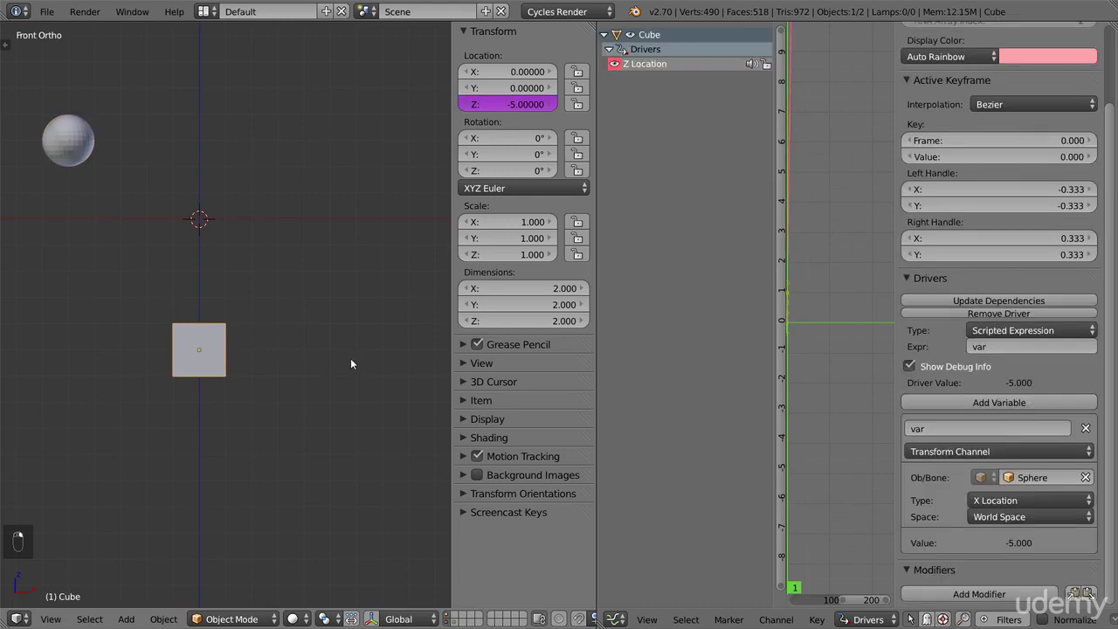
left_click(993, 348)
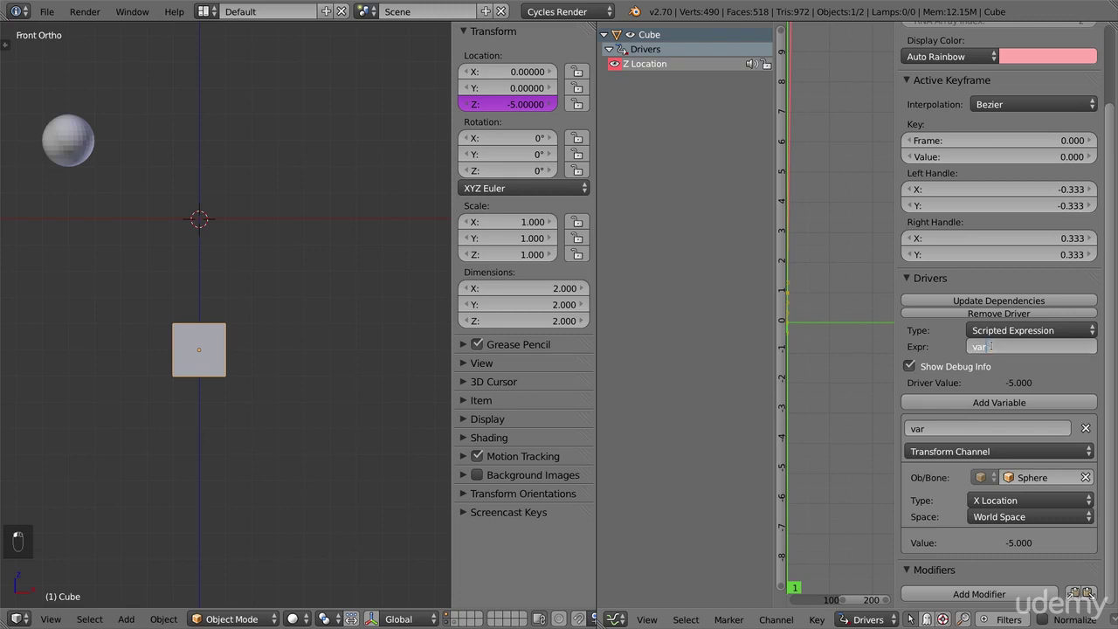
type("*2")
key("Return")
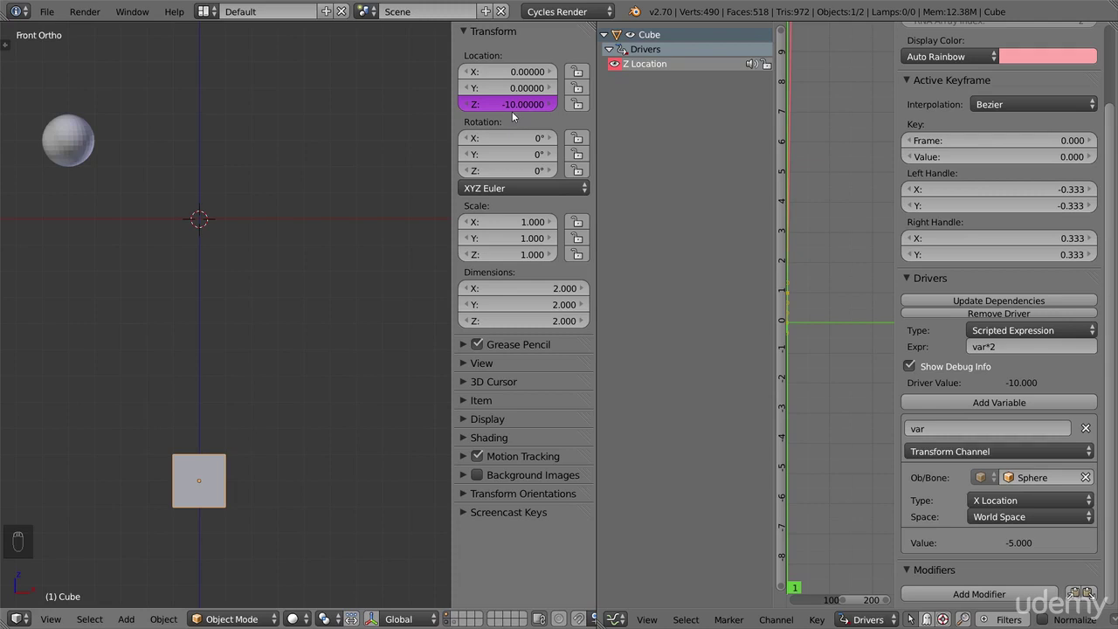
Step: Extend the expression to var*2+2, settling the Cube at Z -8
left_click(1000, 346)
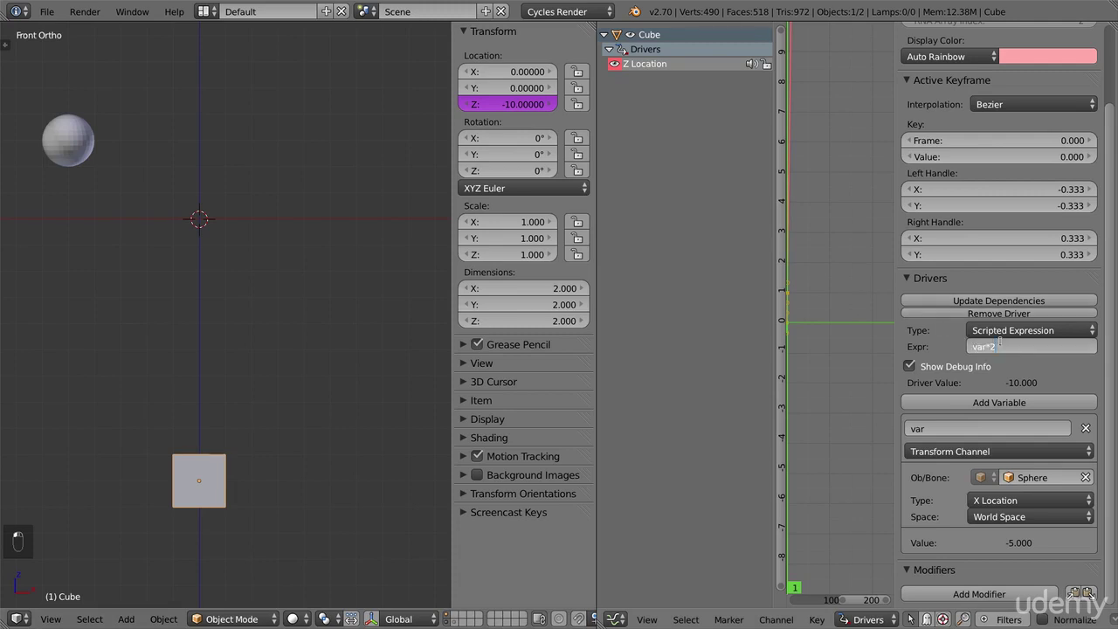
type("+2")
key("Return")
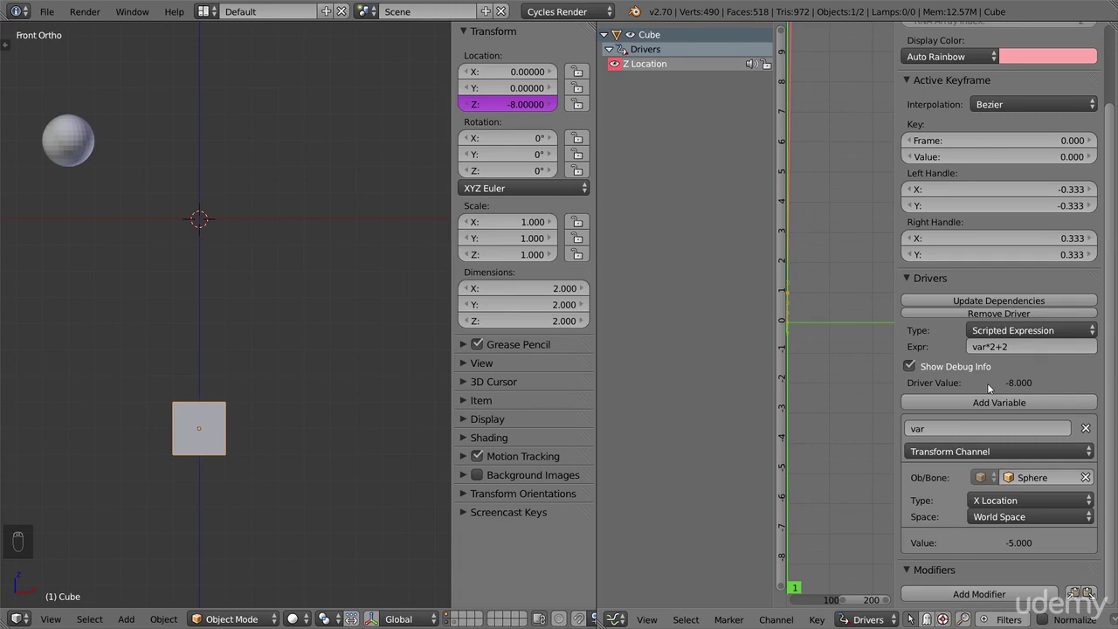
Step: Show the Cone's layer and add a second driver variable named Cone
left_click(471, 622, "shift")
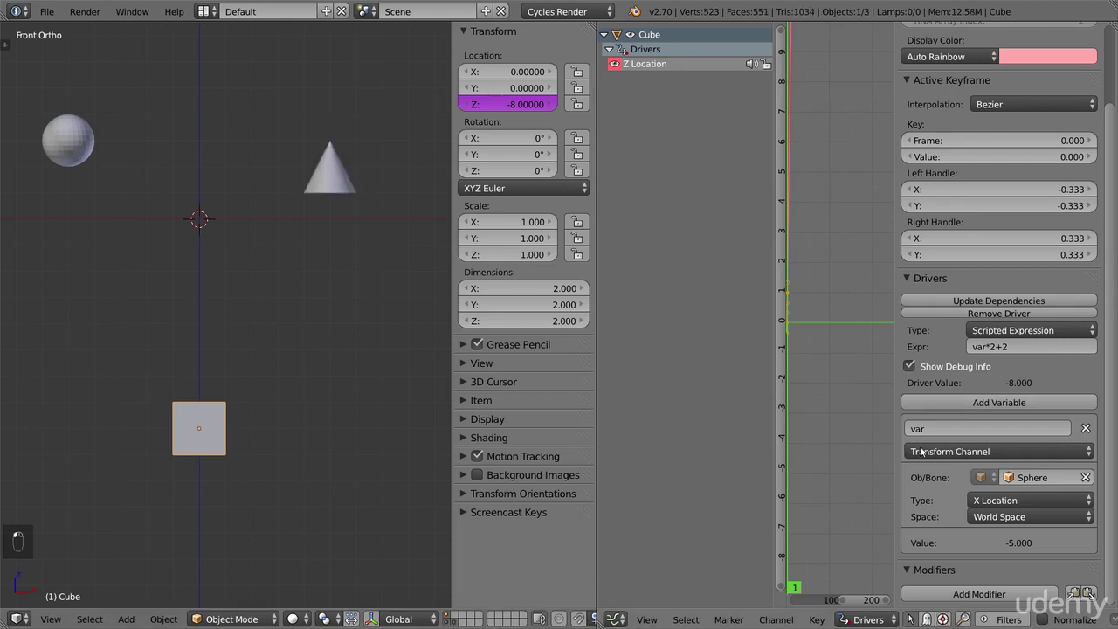
left_click(997, 402)
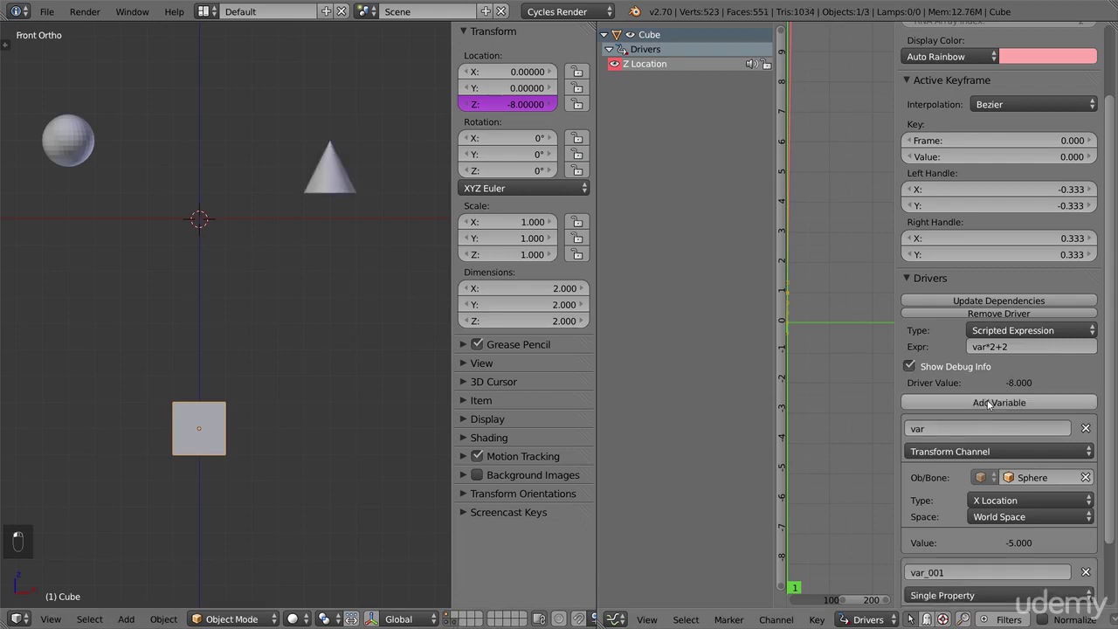
scroll(967, 438, "down", 3)
left_click(955, 469)
type("Cone")
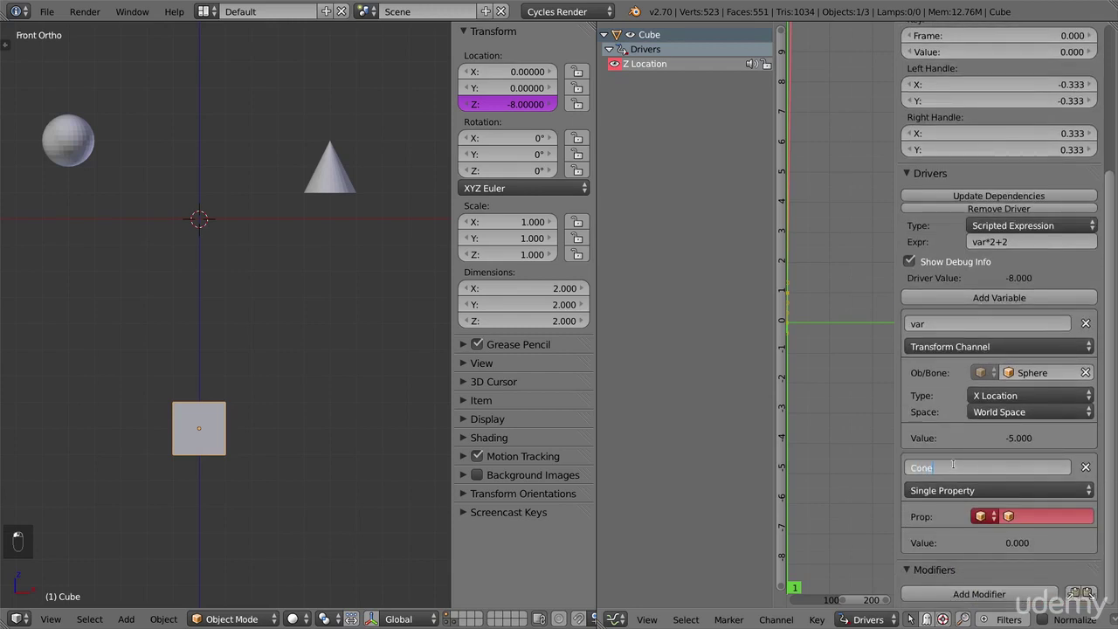
key("Return")
Step: Make the Cone variable a Transform Channel reading the Cone object's Z Location
left_click(958, 490)
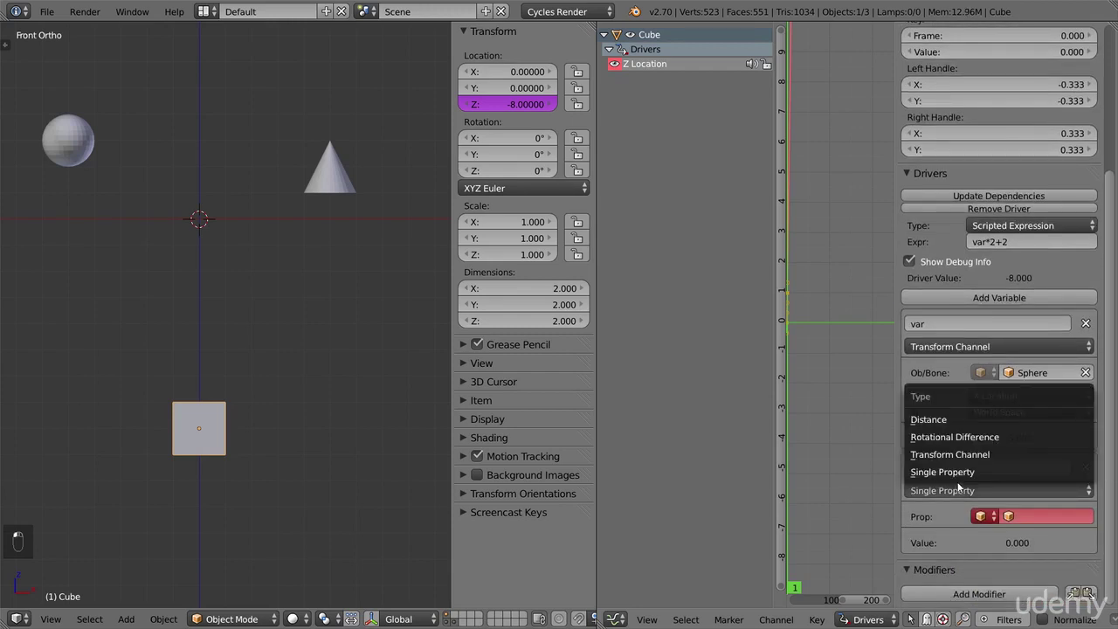
left_click(957, 454)
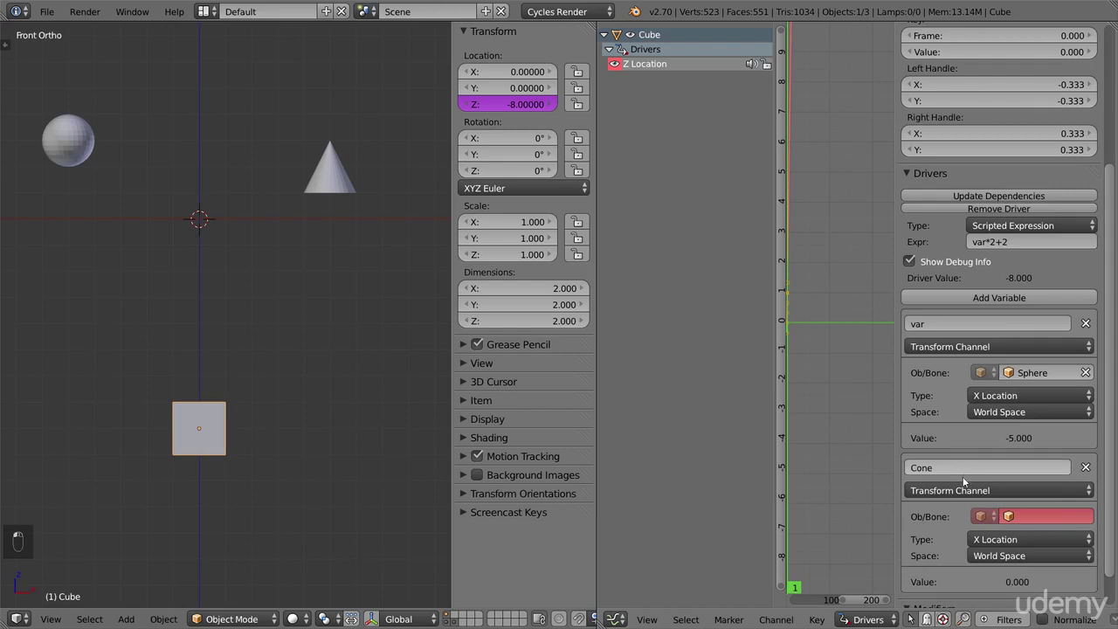
left_click(1018, 514)
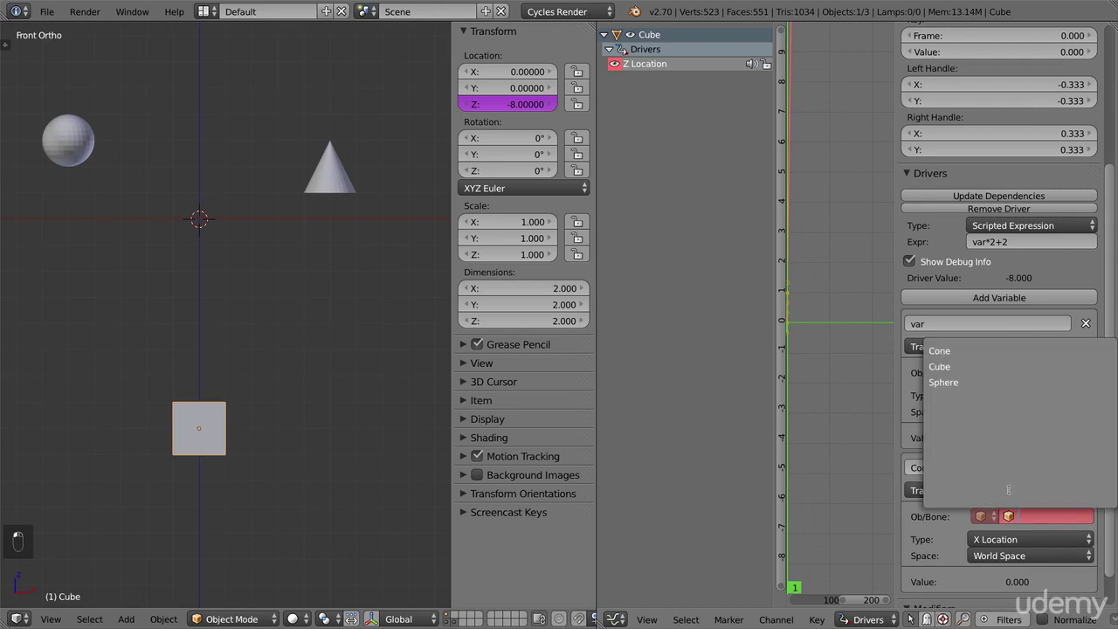
left_click(955, 352)
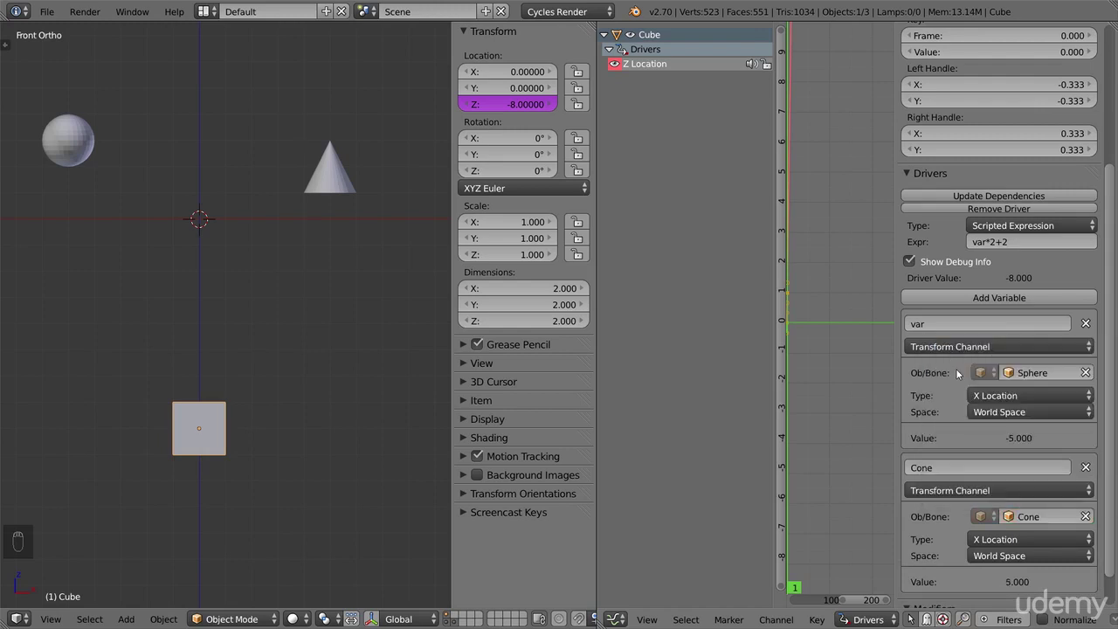
left_click(998, 540)
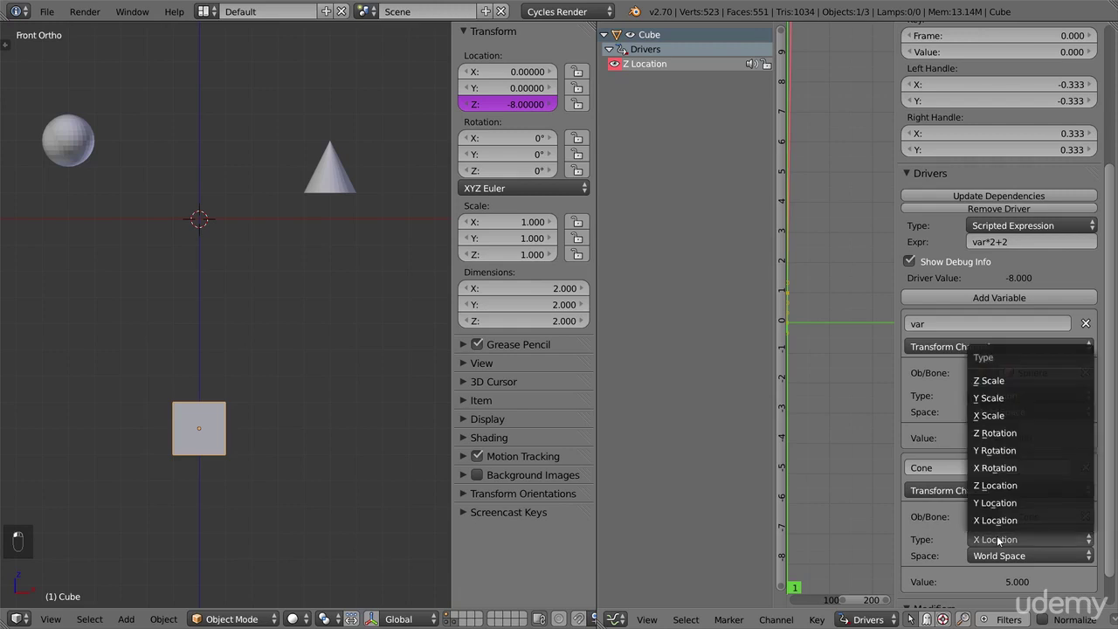
left_click(989, 486)
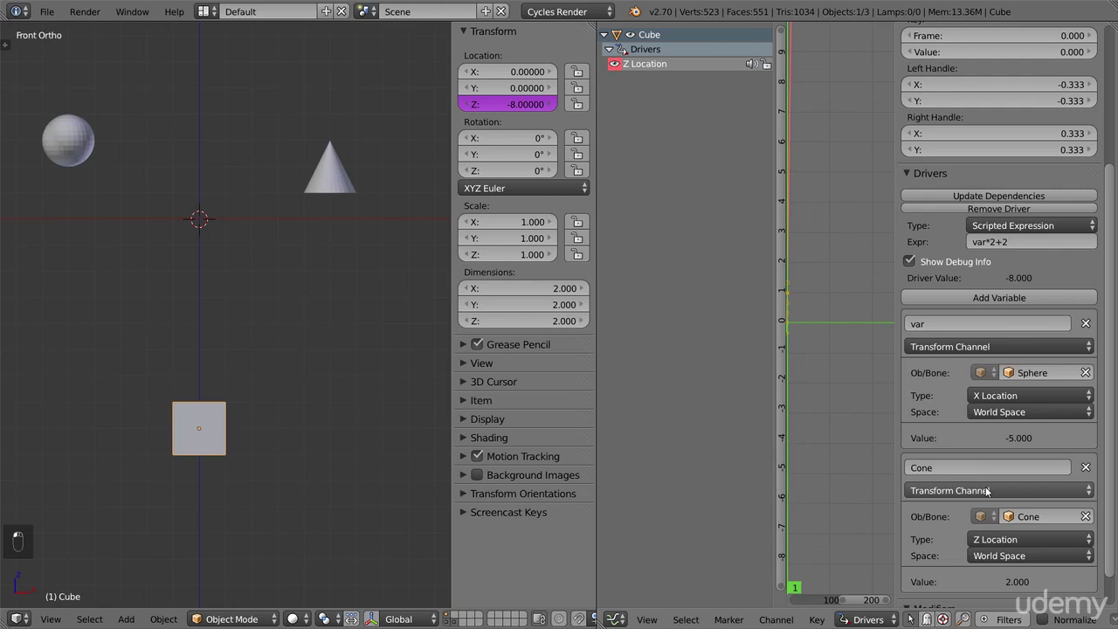
Step: Rename the first driver variable from 'var' to Sphere
left_click(932, 323)
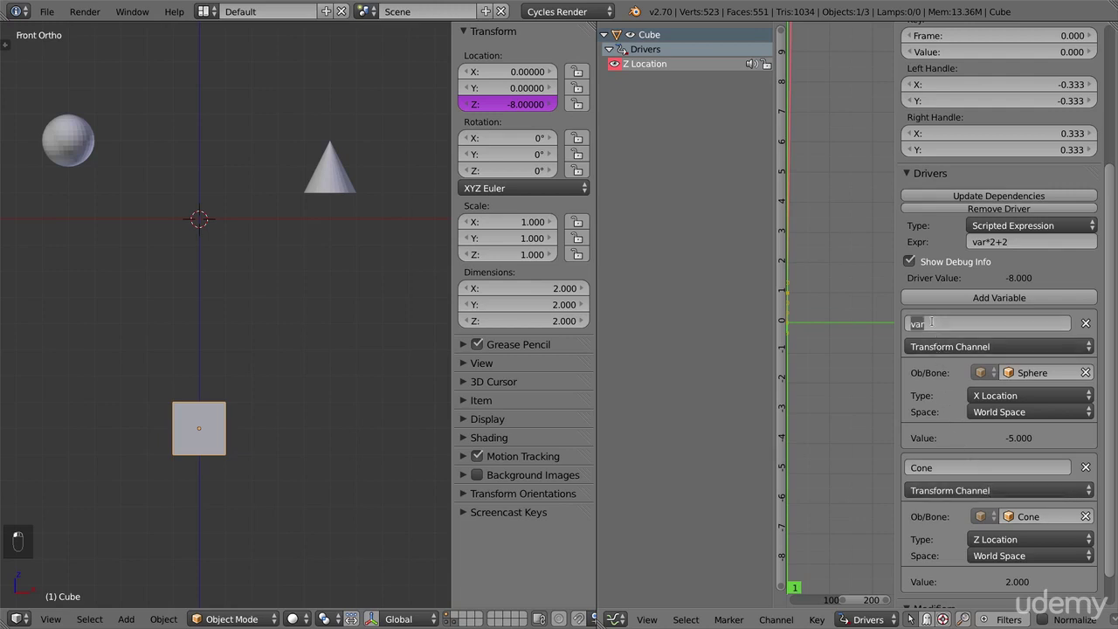
type("Sphere")
key("Return")
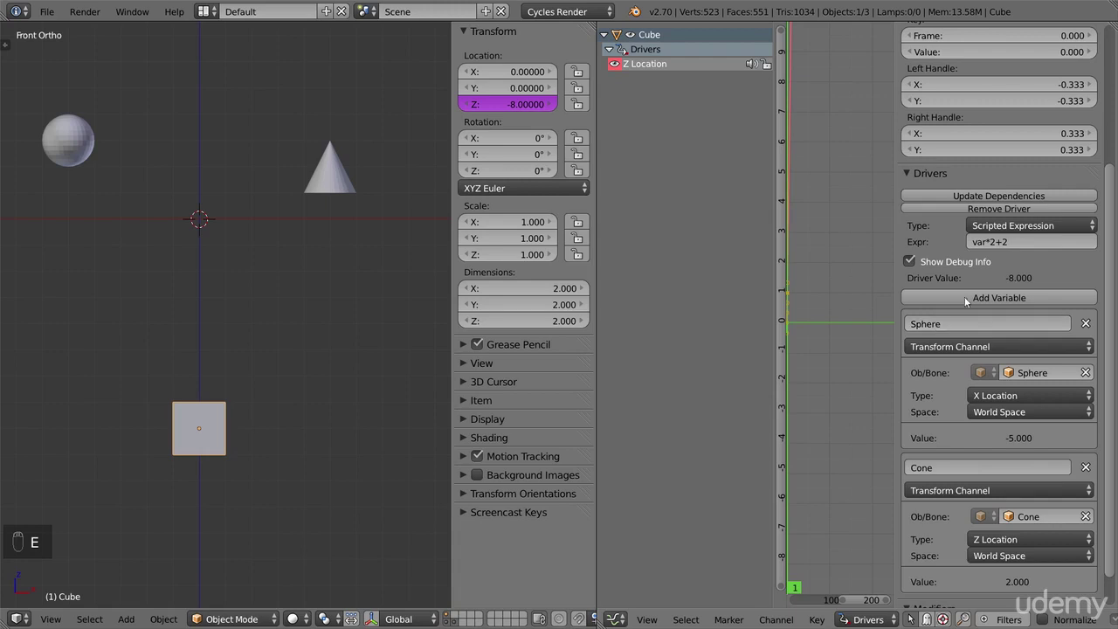
Step: Set the driver expression to Sphere*2+1, dropping the cube to Z -9
left_click(1016, 244)
type("var*2+1")
key("Return")
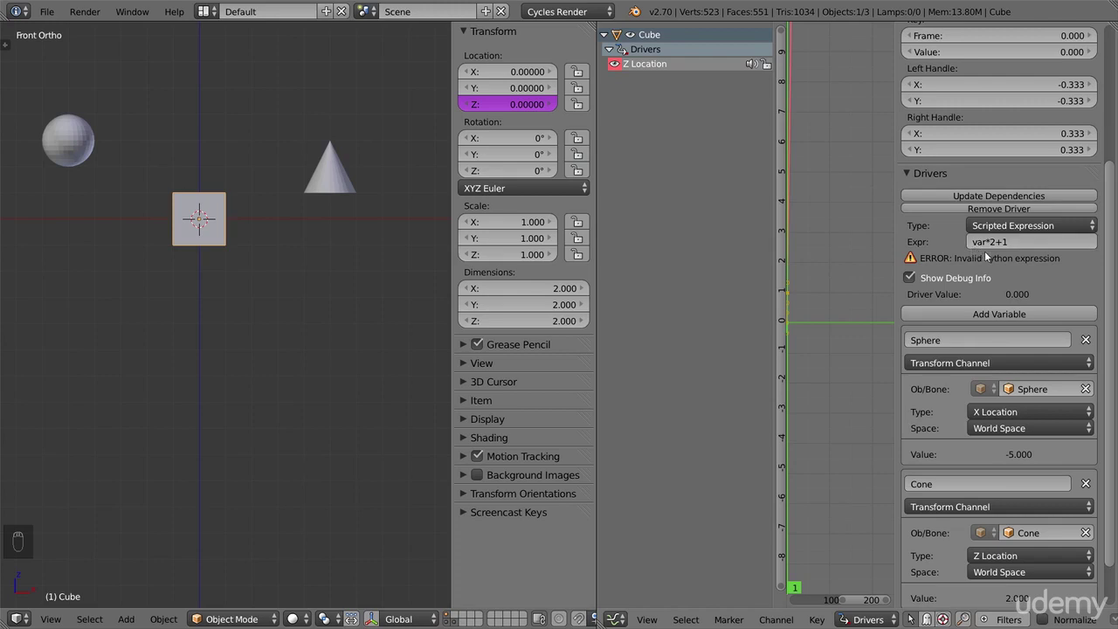
left_click(984, 249)
key("BackSpace")
key("BackSpace")
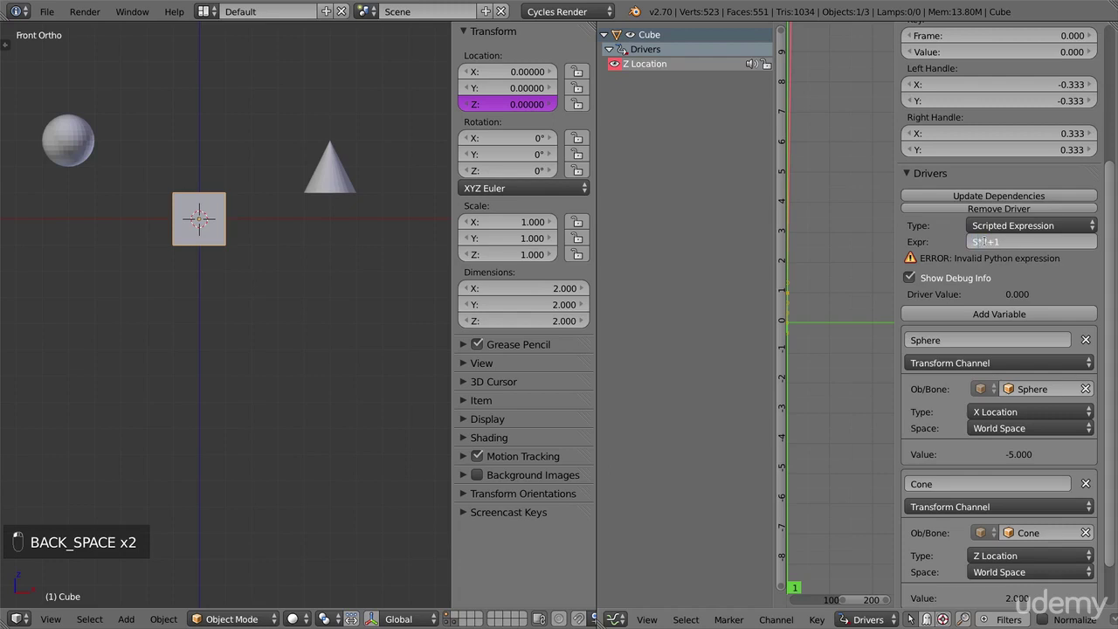
type("phere")
key("Return")
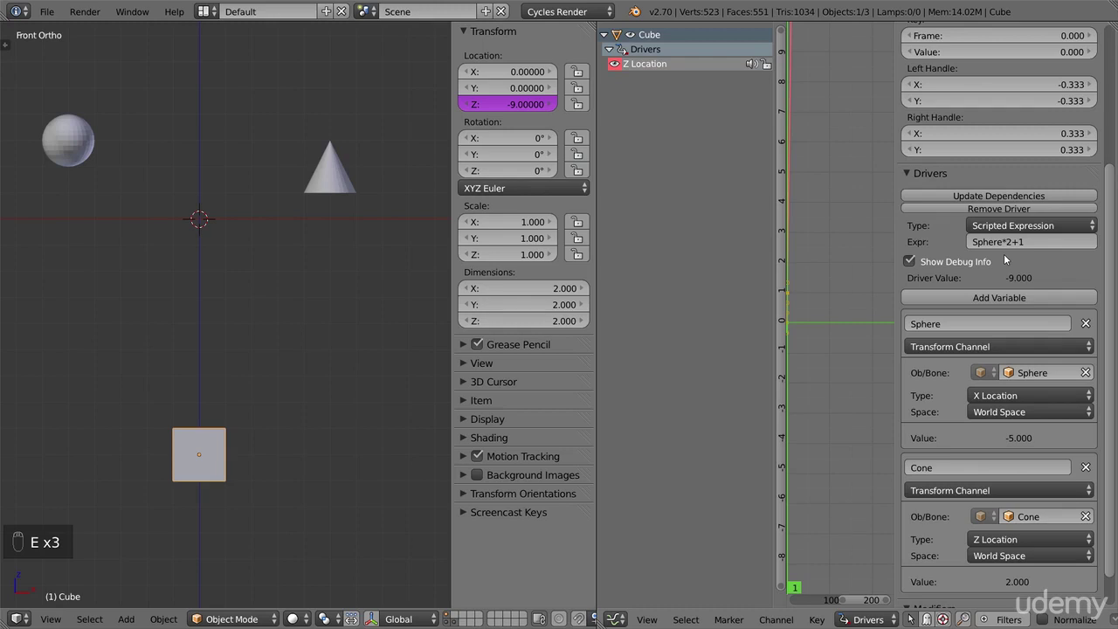
Step: Change the expression to Sphere+Cone and make the Sphere variable read Z Location
left_click(1057, 241)
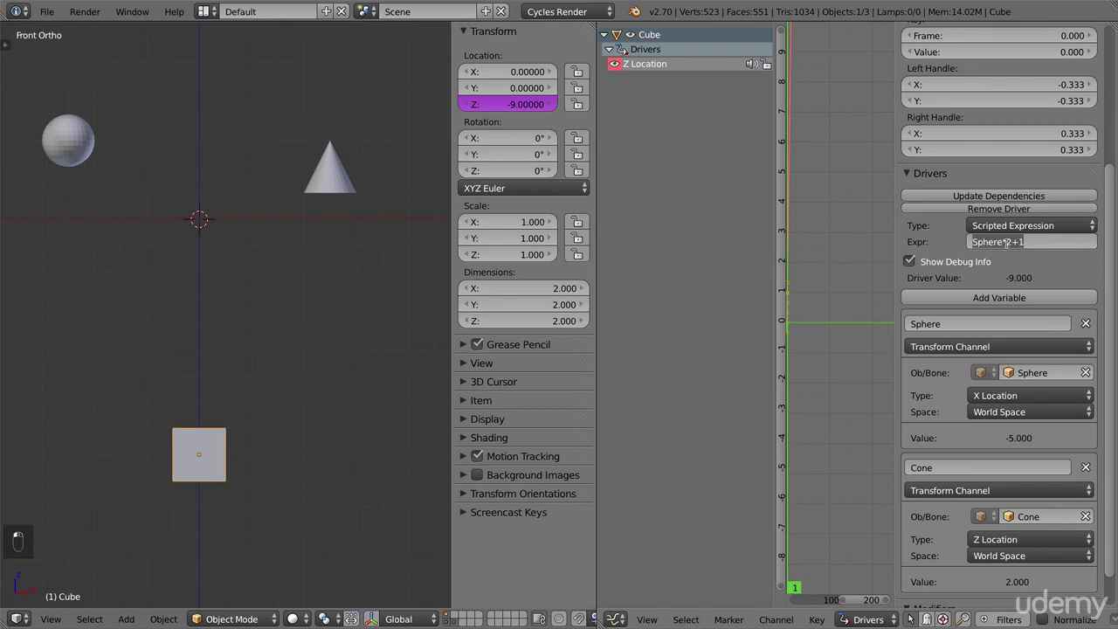
key("BackSpace")
type("+")
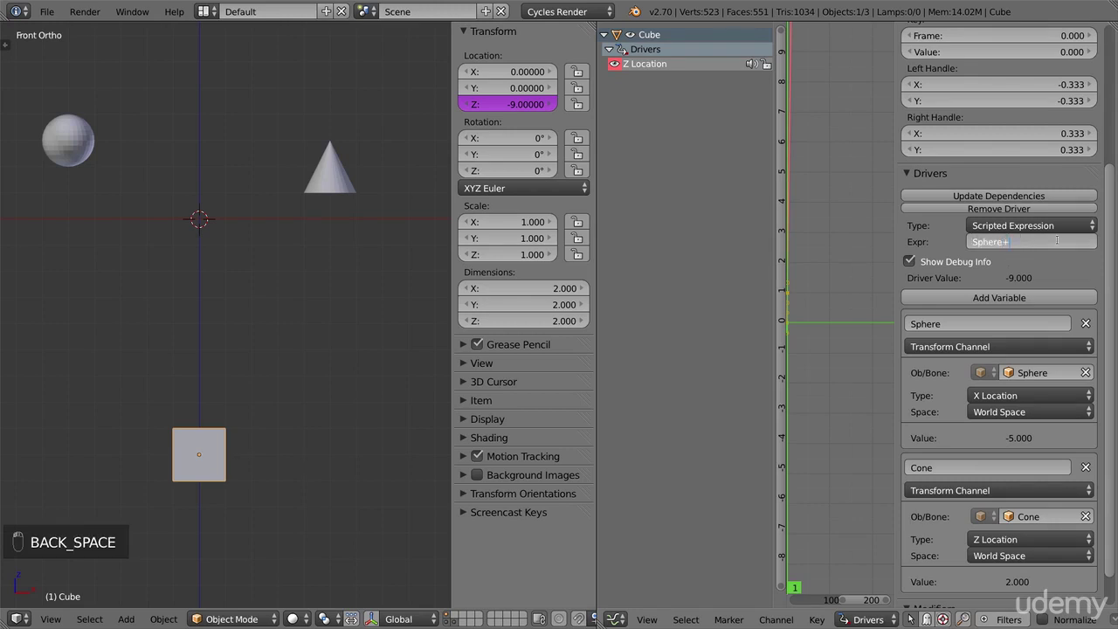
type("Cone")
key("Return")
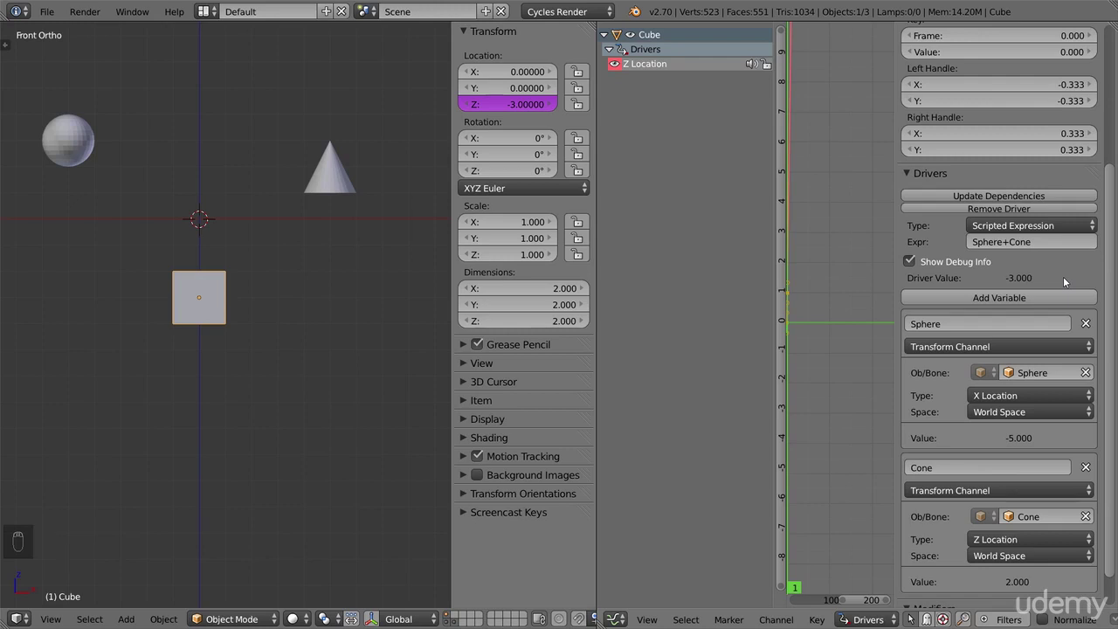
left_click(1002, 394)
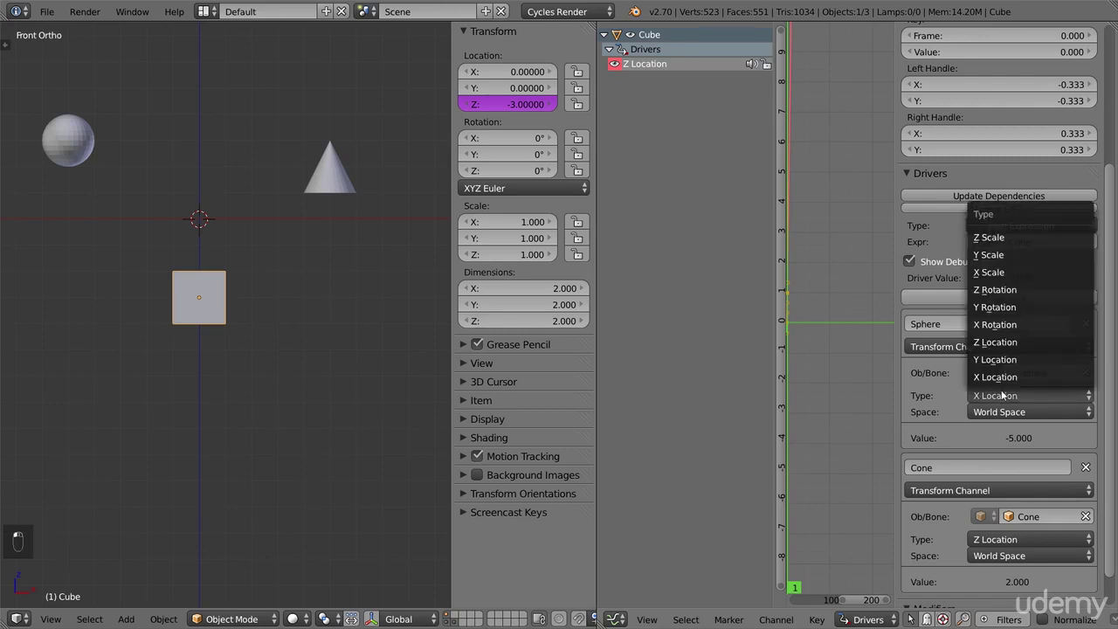
left_click(995, 343)
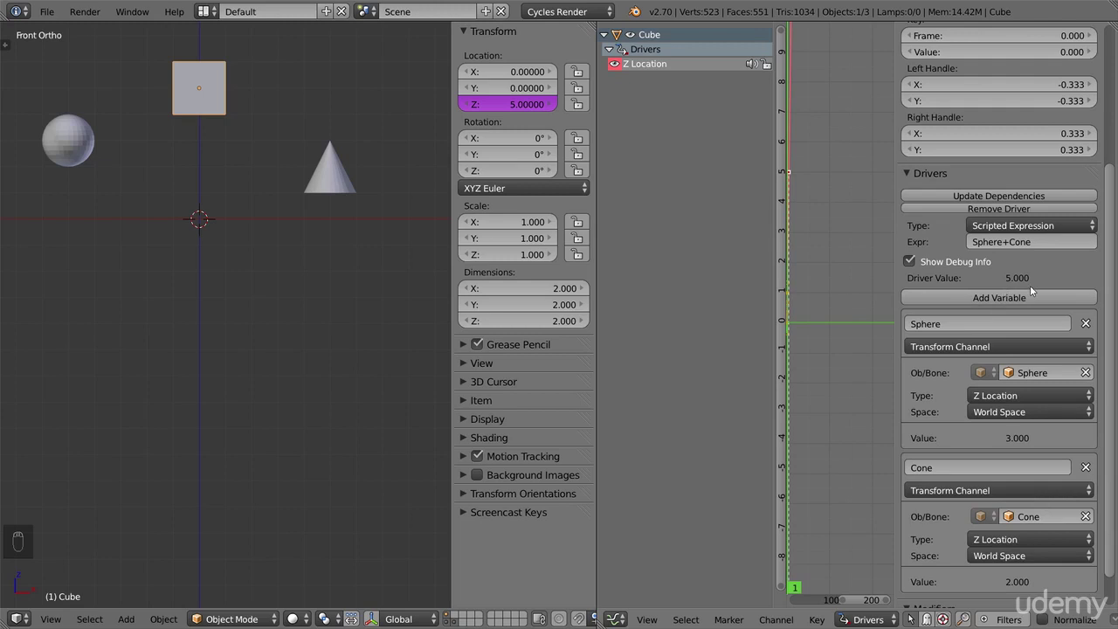
left_click(1044, 241)
key("End")
type("+2")
key("Return")
left_click(1044, 242)
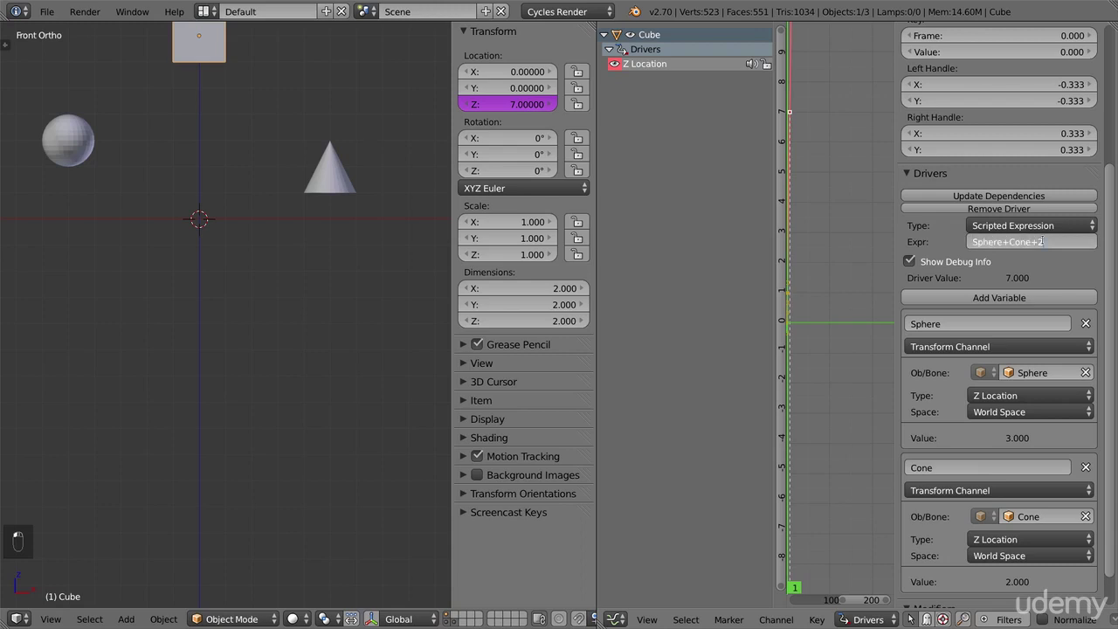
key("End")
key("BackSpace")
key("BackSpace")
key("Return")
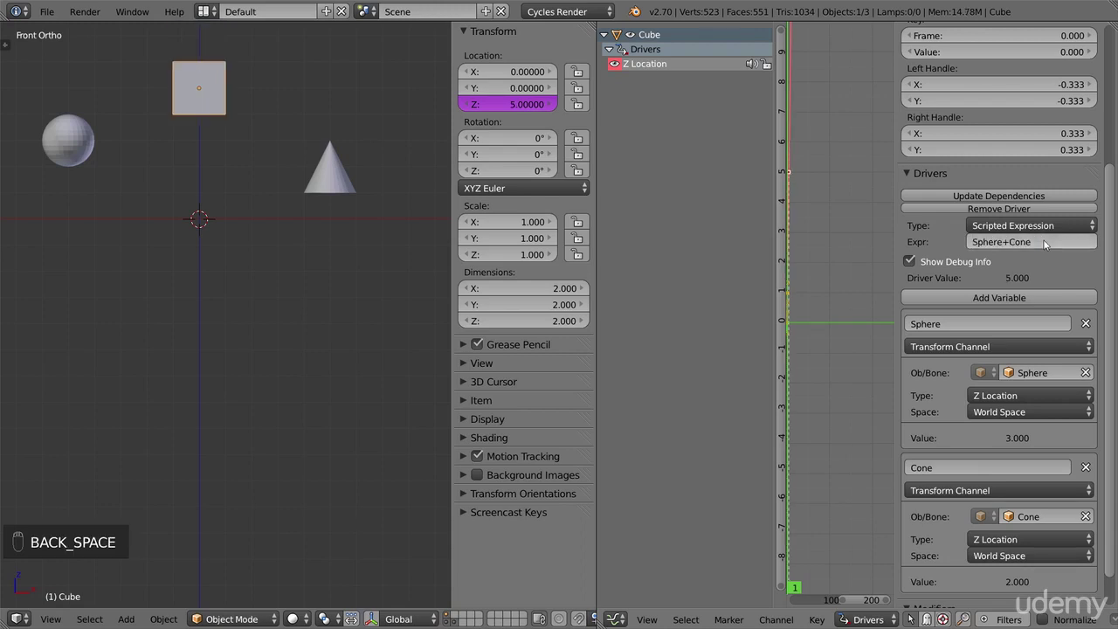
left_click(1044, 243)
key("End")
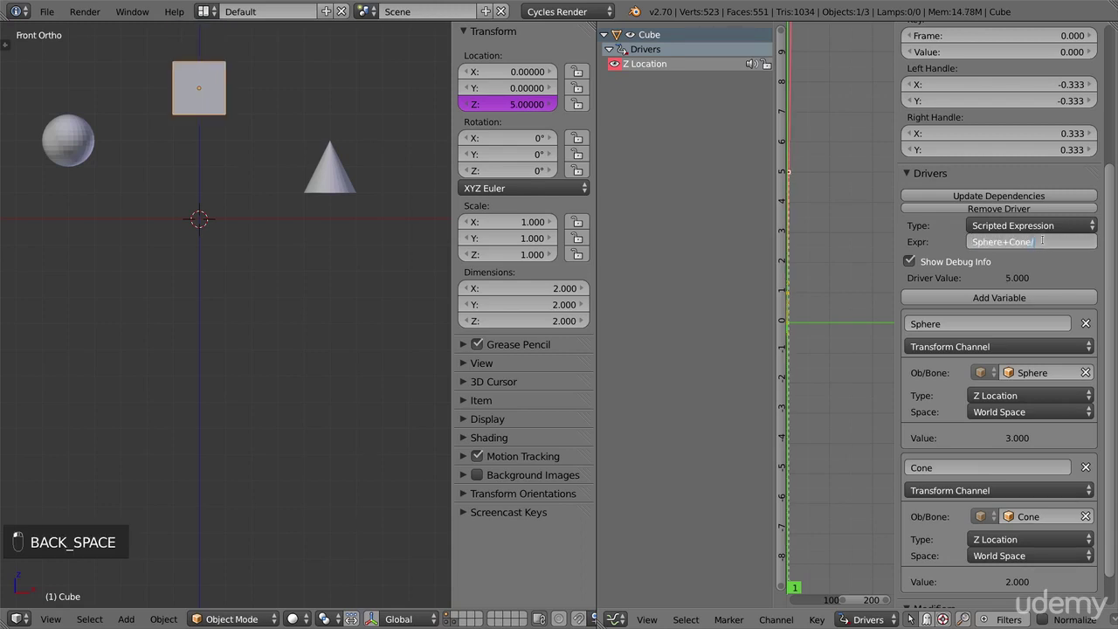
type("/3")
key("Return")
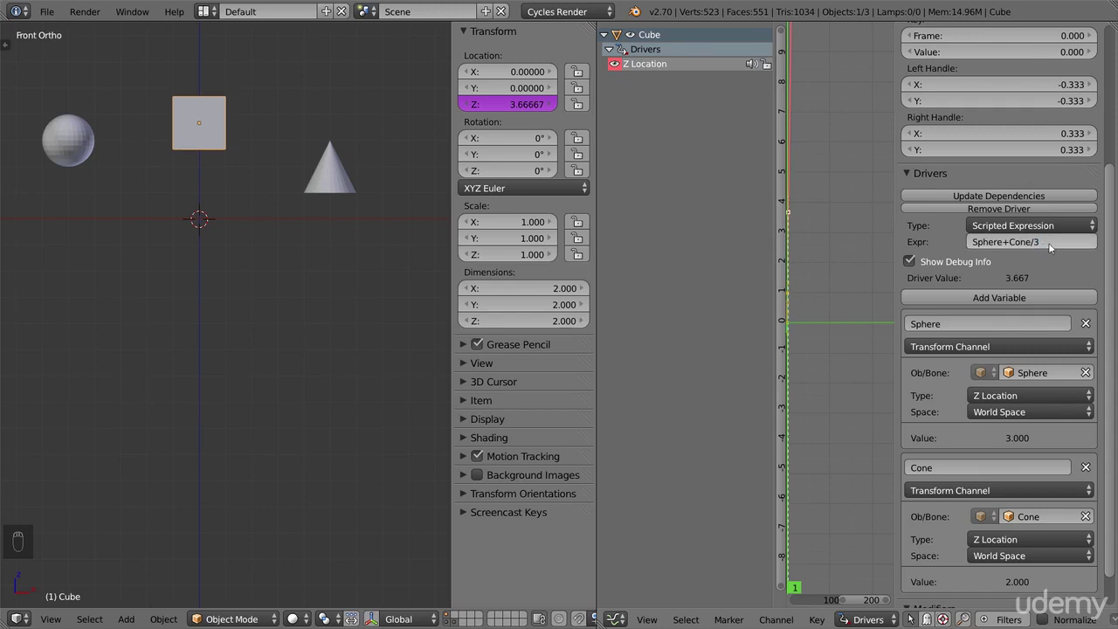
left_click(1044, 243)
key("End")
key("BackSpace")
key("BackSpace")
key("Return")
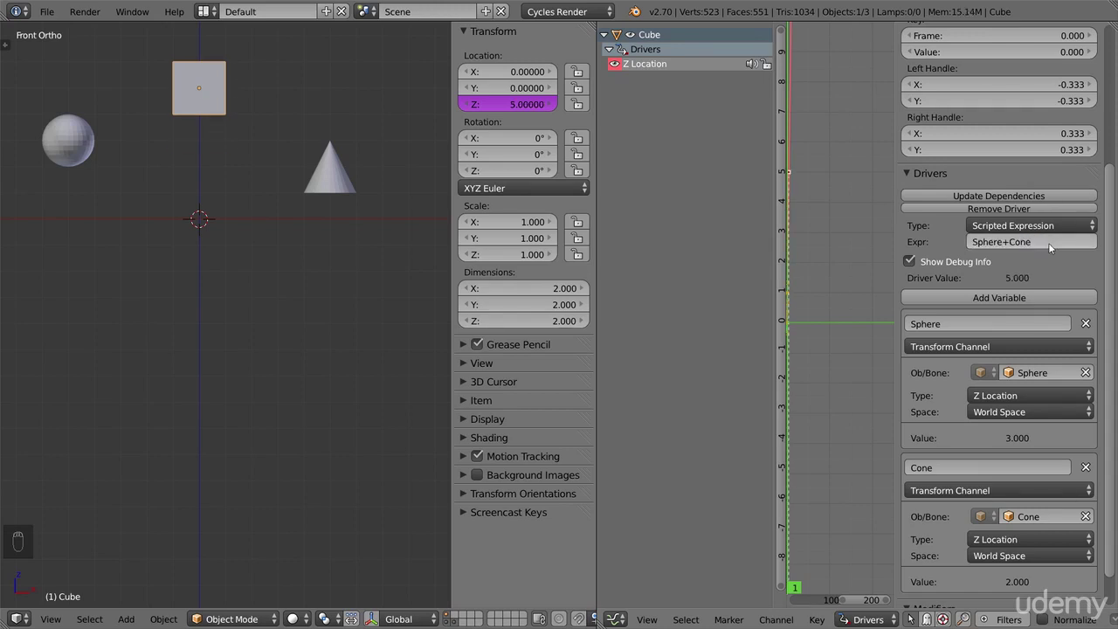